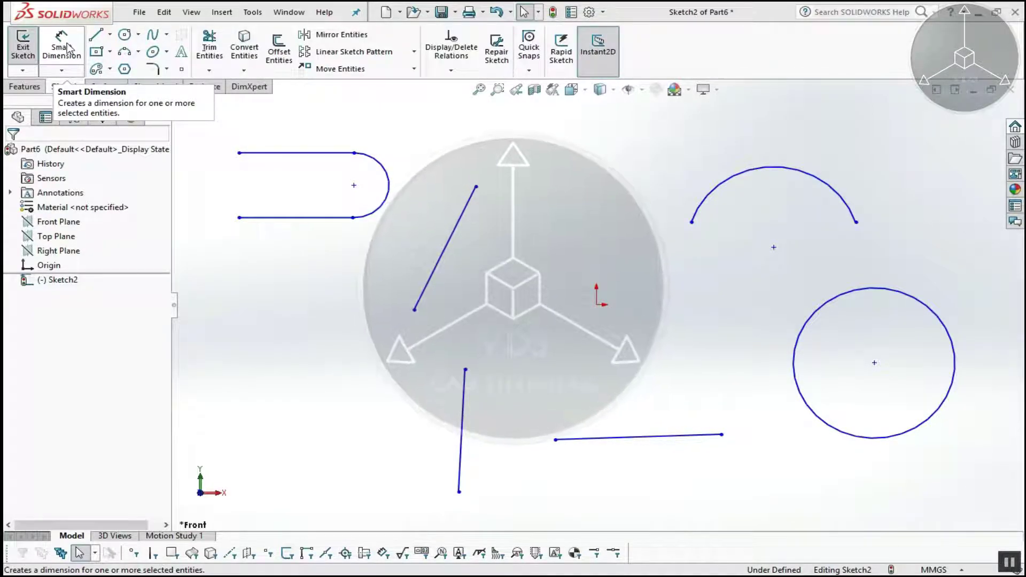
# Dimension the slanted line's length at 70.65.
pyautogui.click(80, 43)
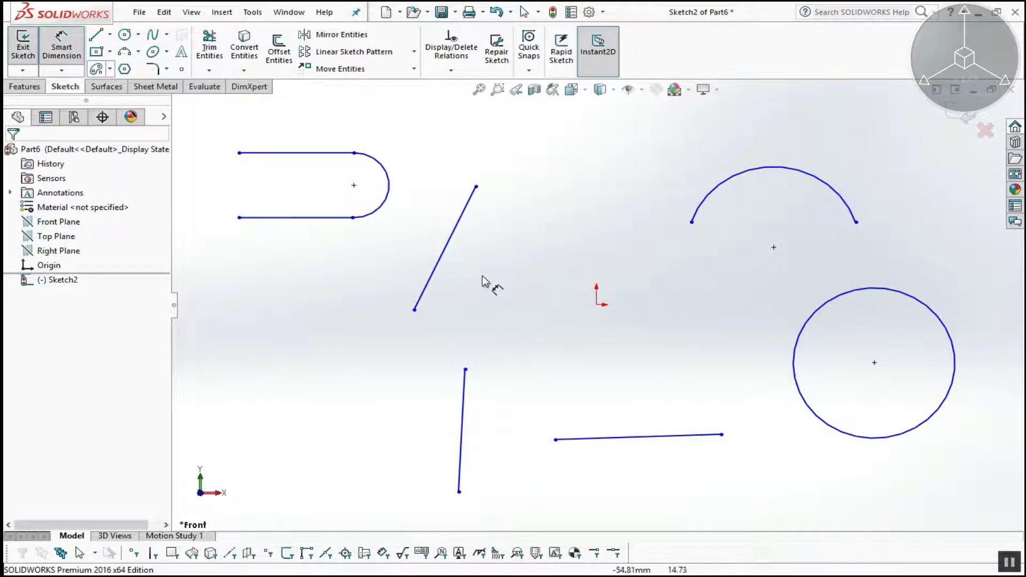
pyautogui.click(441, 250)
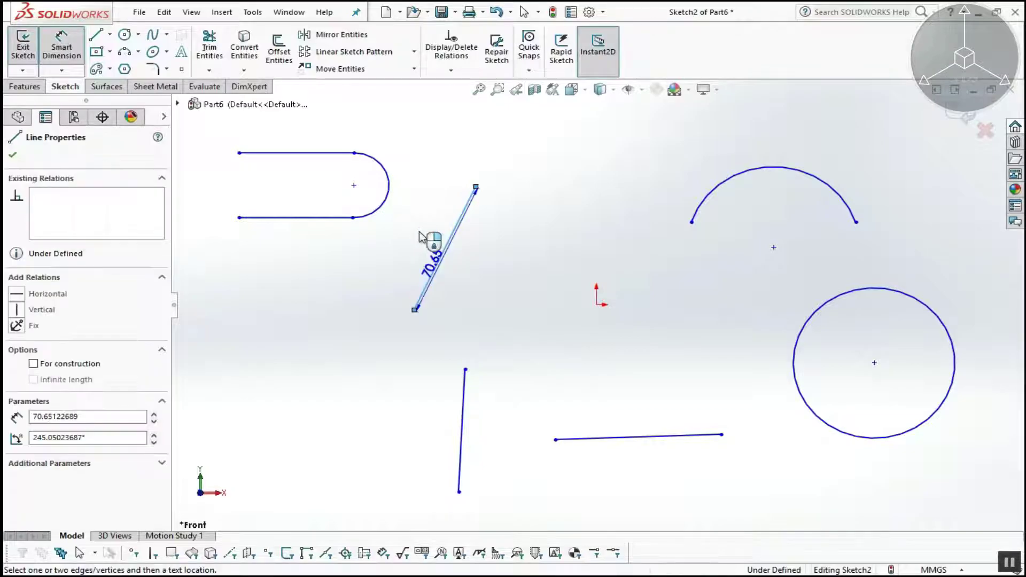
pyautogui.click(399, 247)
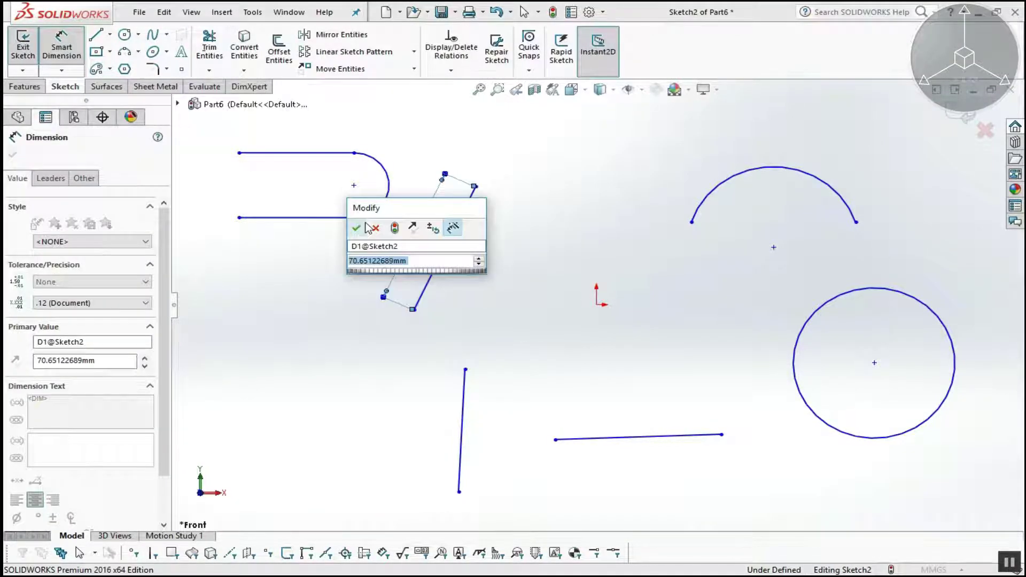
pyautogui.click(356, 228)
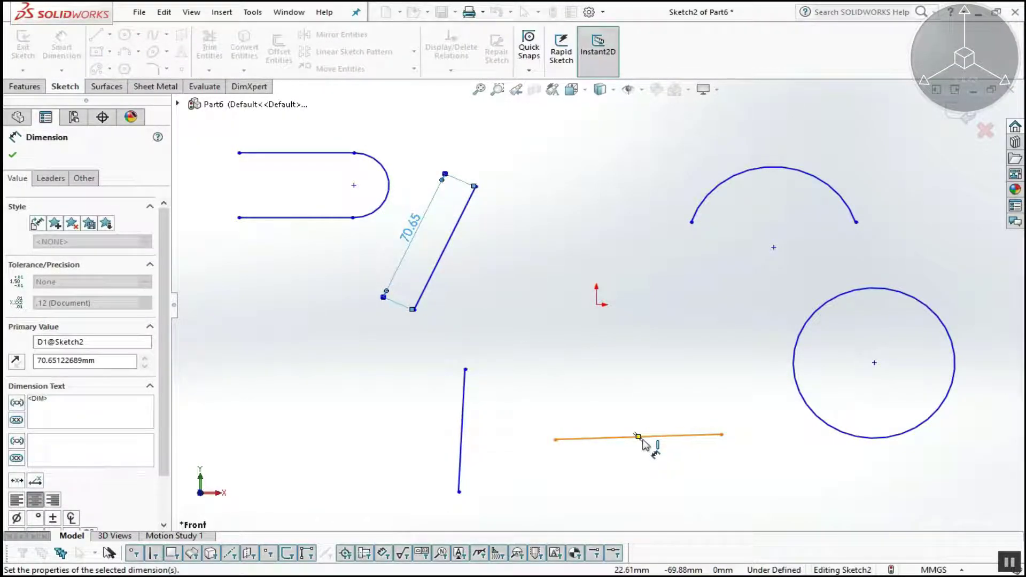
# Dimension the lower horizontal line at 80.16, placed above it, then pick the circle.
pyautogui.click(660, 437)
pyautogui.click(668, 413)
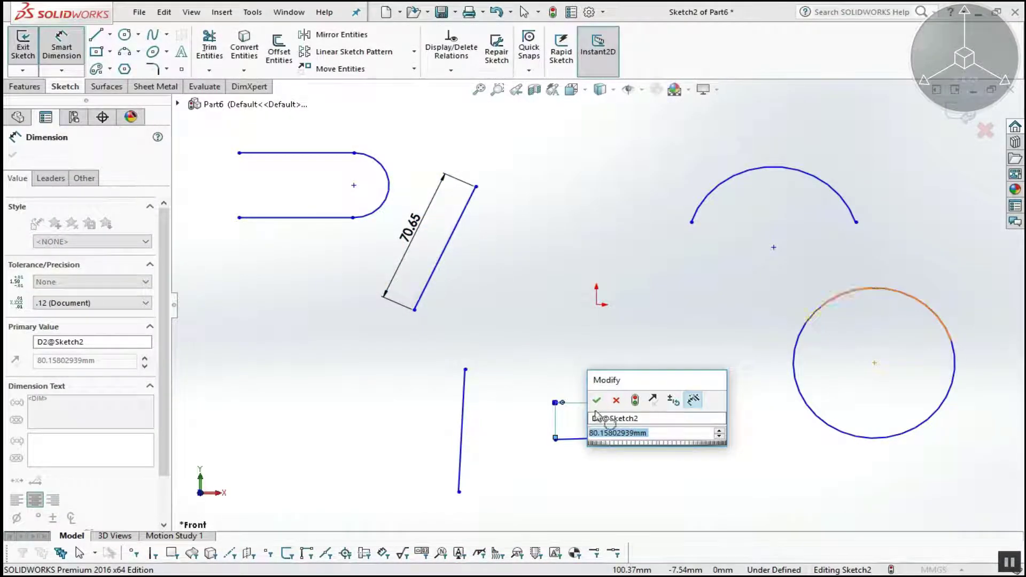
pyautogui.click(597, 400)
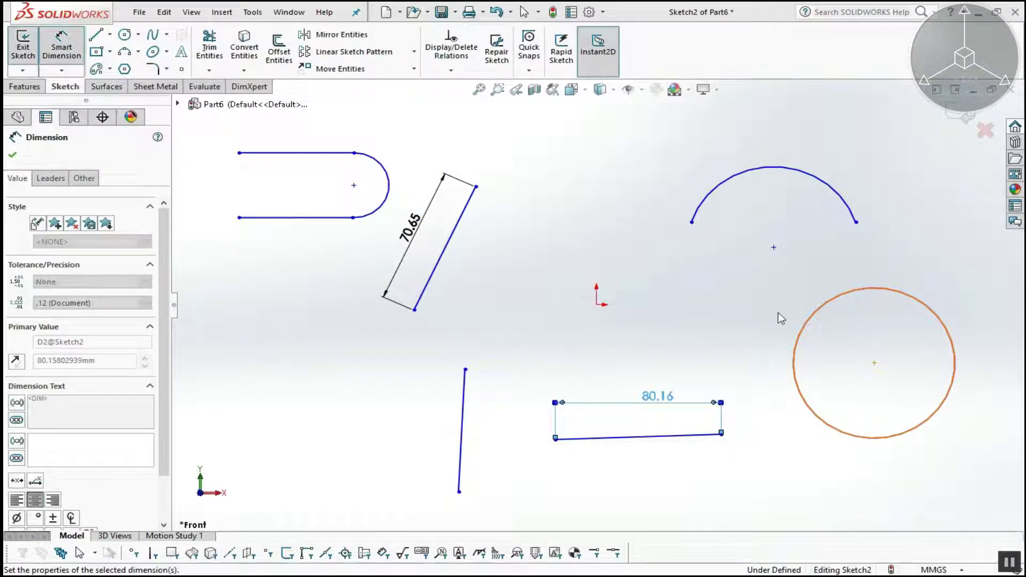
pyautogui.click(820, 310)
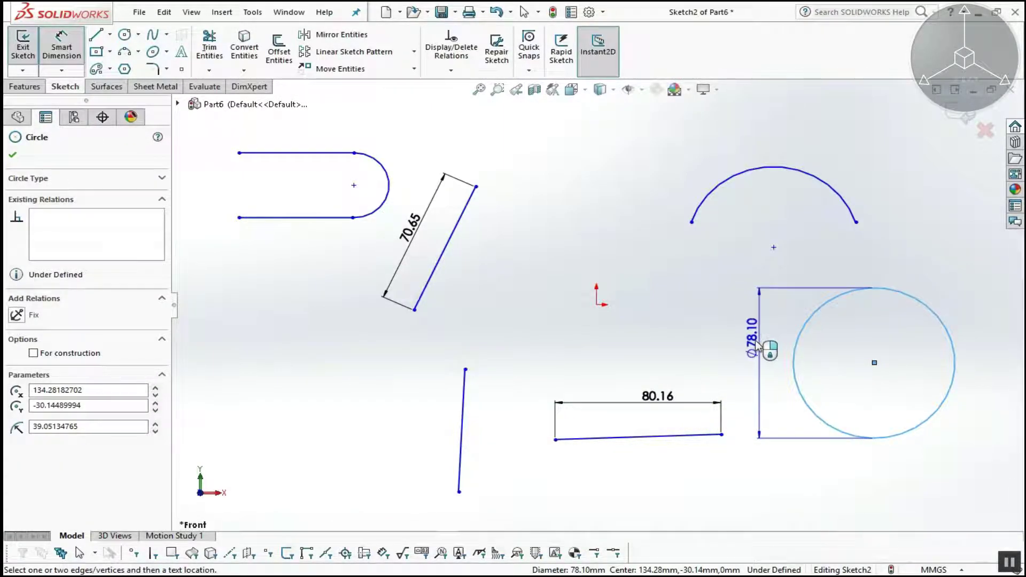
# Place the circle's Ø78.10 diameter dimension to its left and accept it.
pyautogui.click(751, 337)
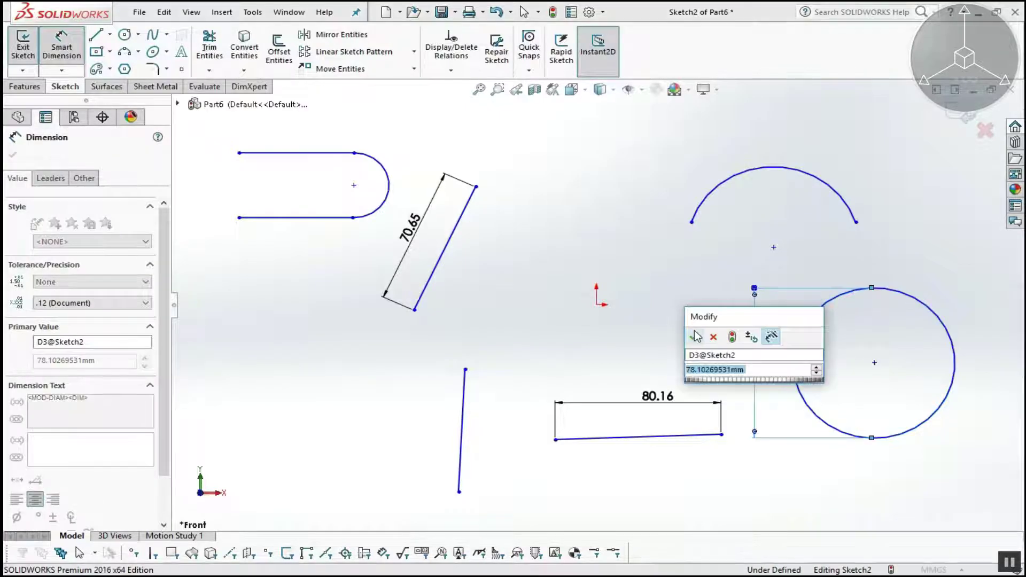
pyautogui.click(695, 337)
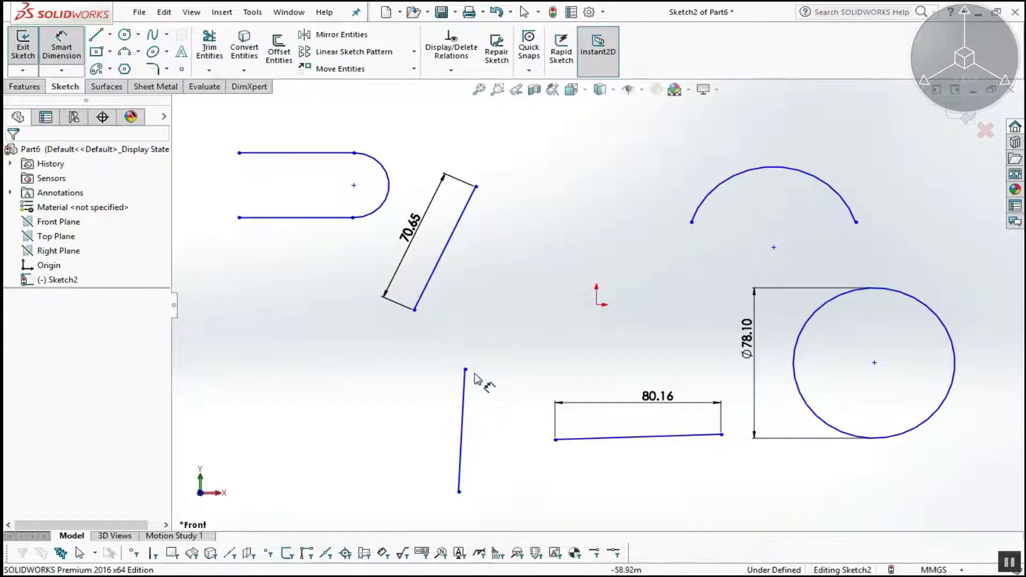
# Add a 3.08 horizontal dimension to the nearly vertical line.
pyautogui.click(464, 415)
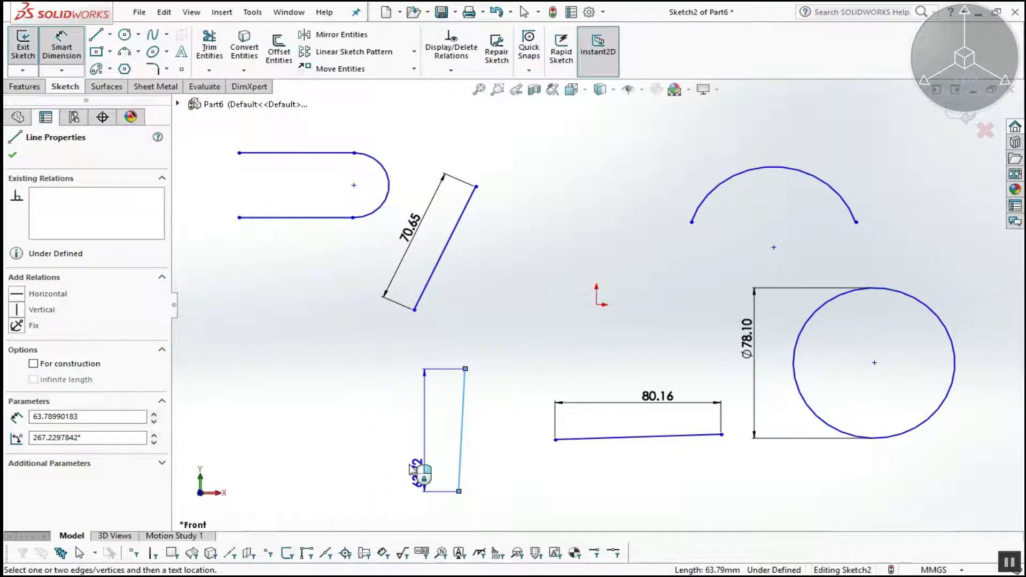
pyautogui.press('Escape')
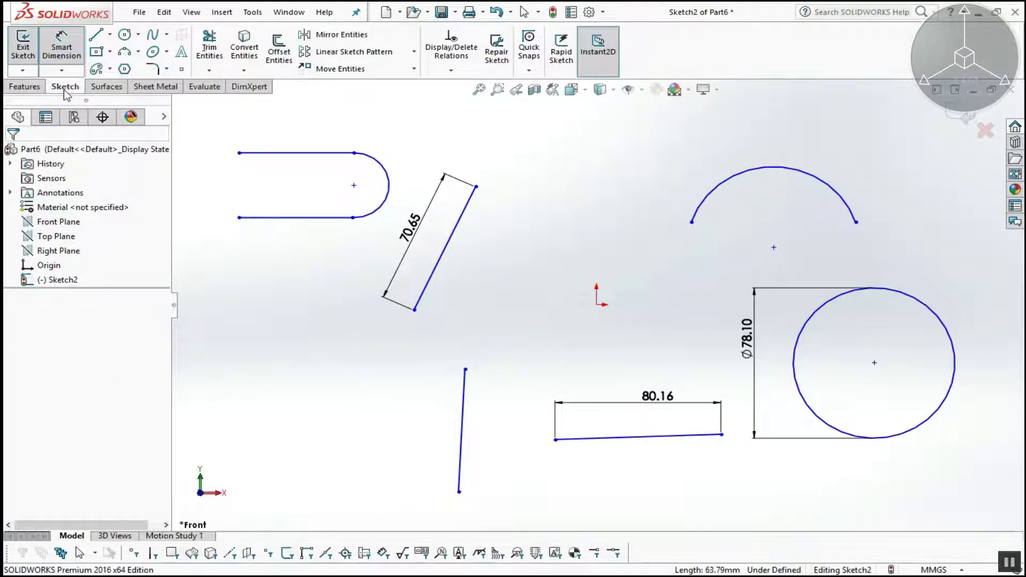
pyautogui.click(70, 71)
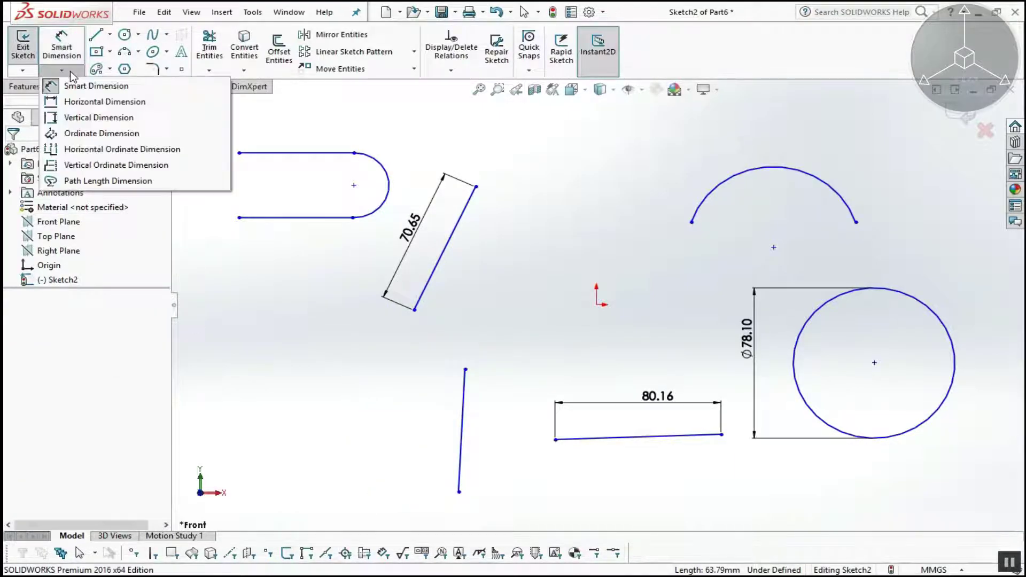
pyautogui.click(80, 101)
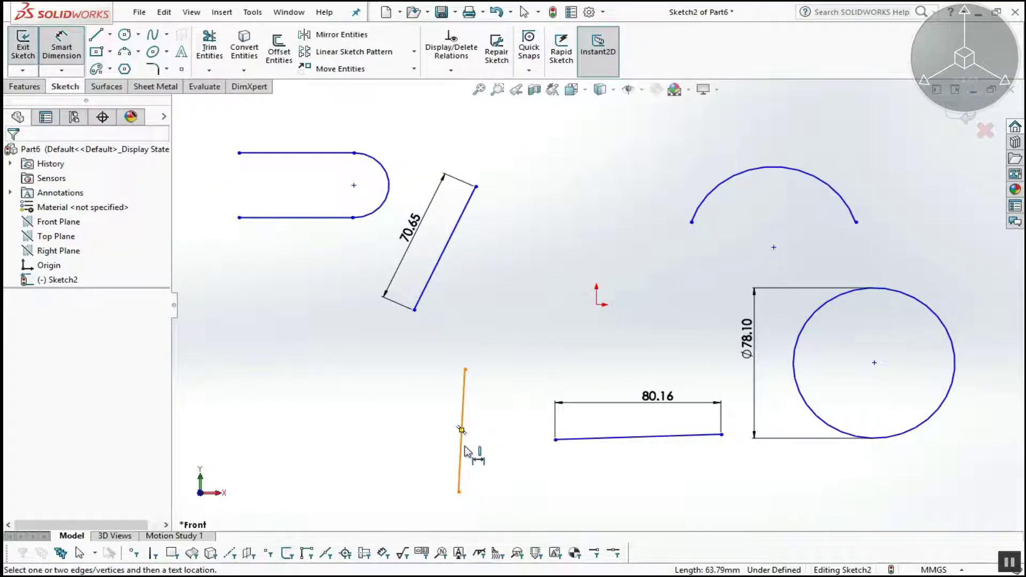
pyautogui.click(462, 432)
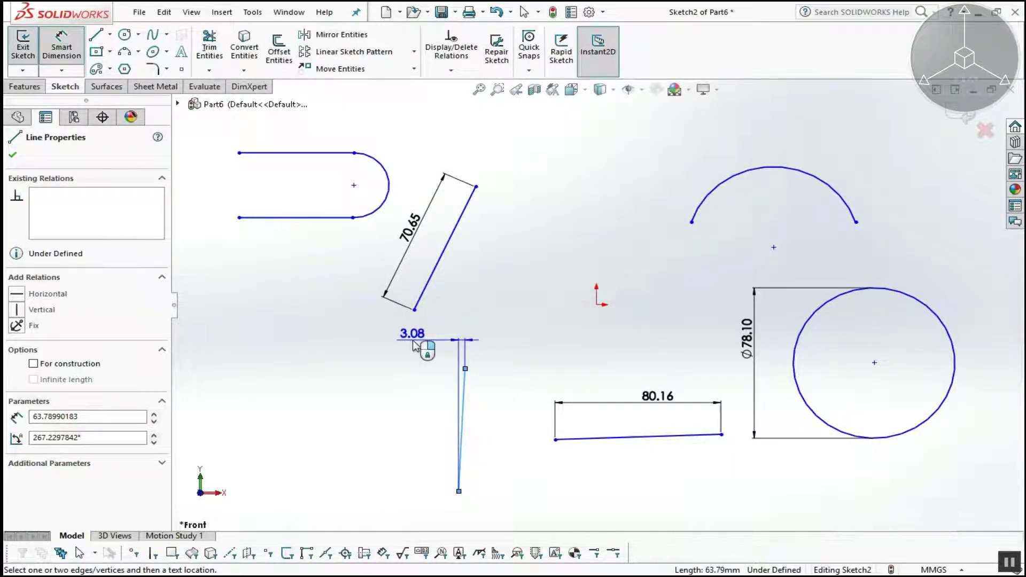
pyautogui.click(415, 344)
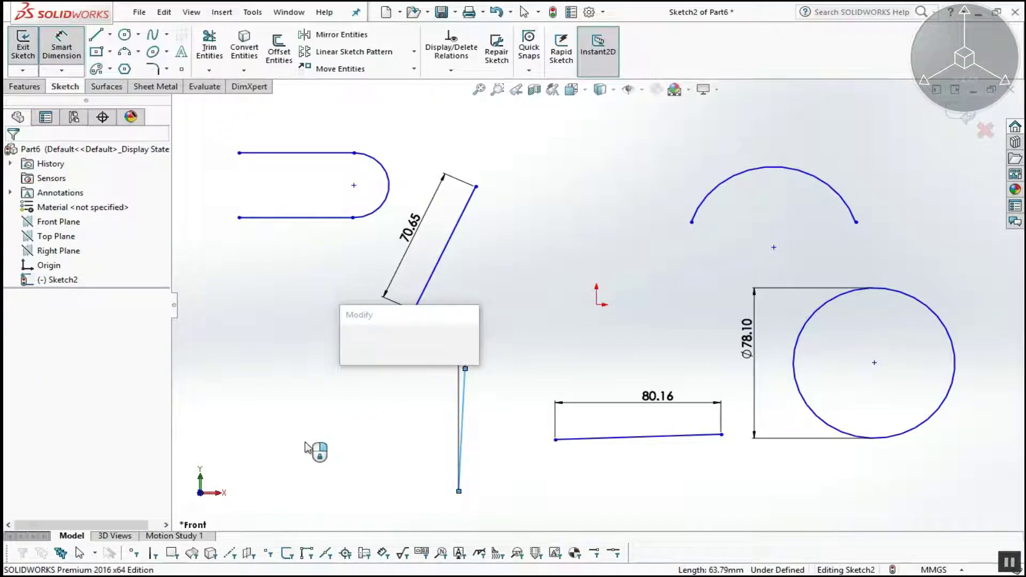
pyautogui.click(350, 340)
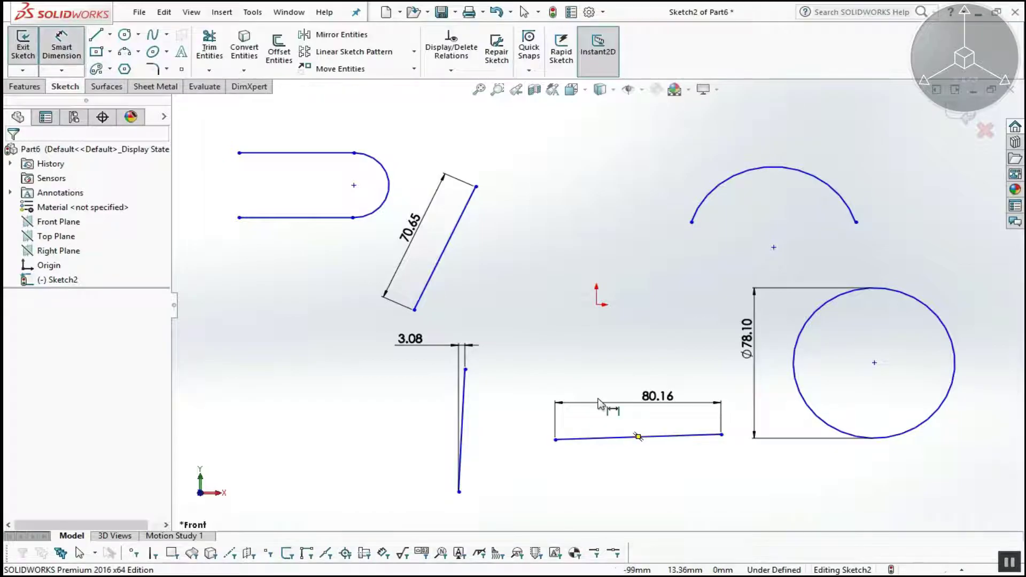
# Cancel unwanted 80.16 and 29.80 dimension previews on the lower and slanted lines.
pyautogui.click(598, 441)
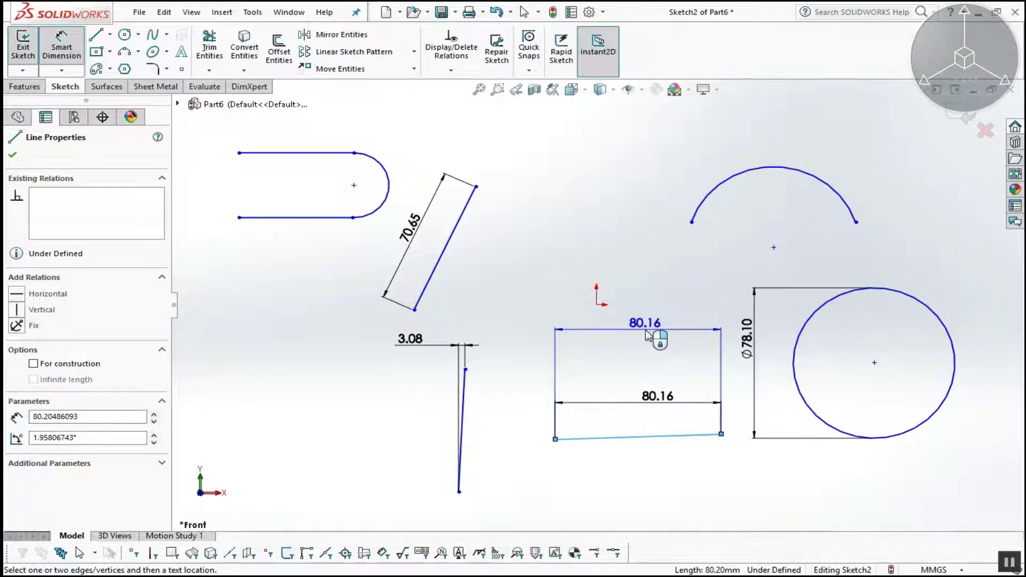
pyautogui.press('Escape')
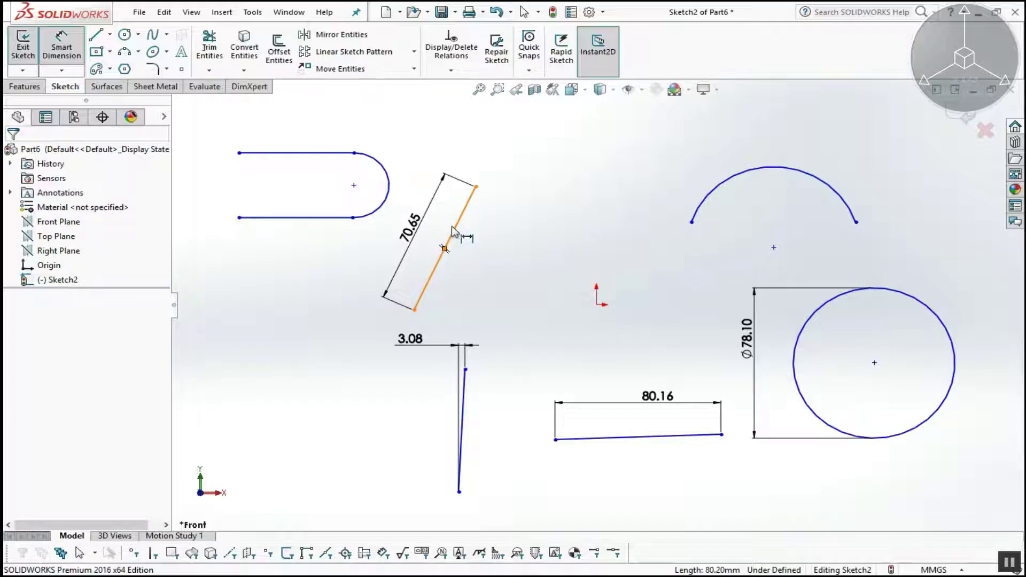
pyautogui.click(454, 229)
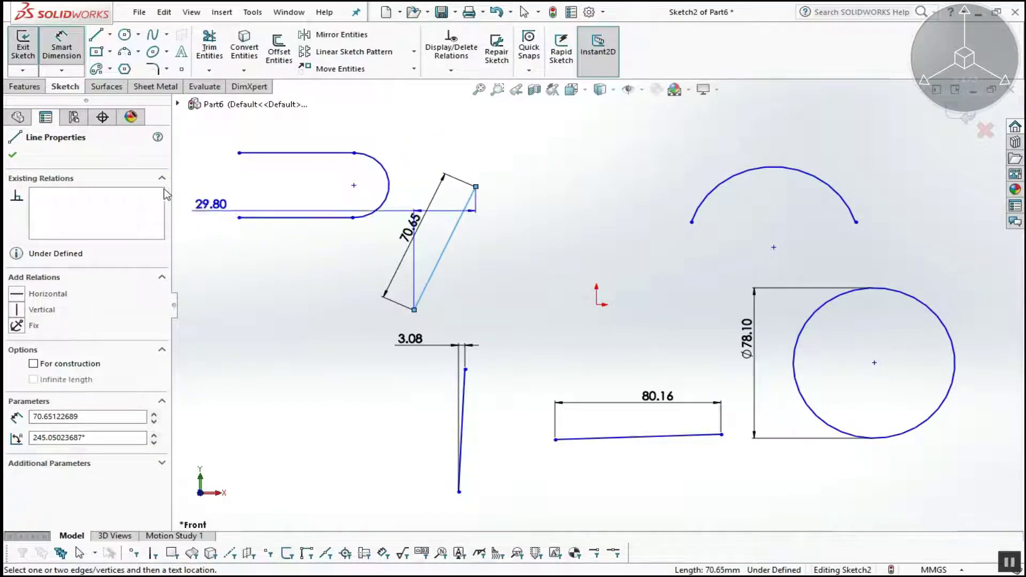
pyautogui.press('Escape')
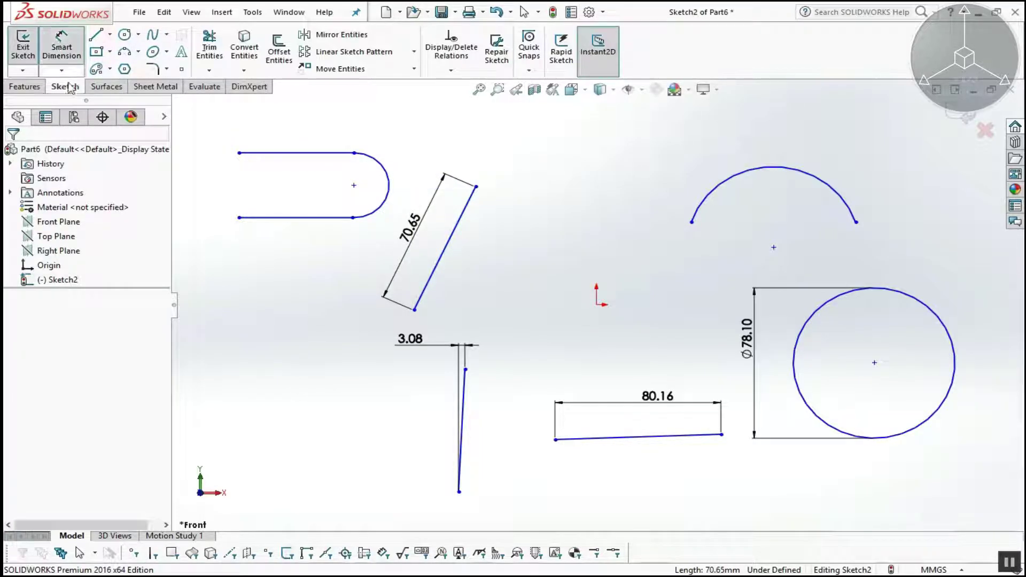
pyautogui.click(68, 45)
pyautogui.click(63, 40)
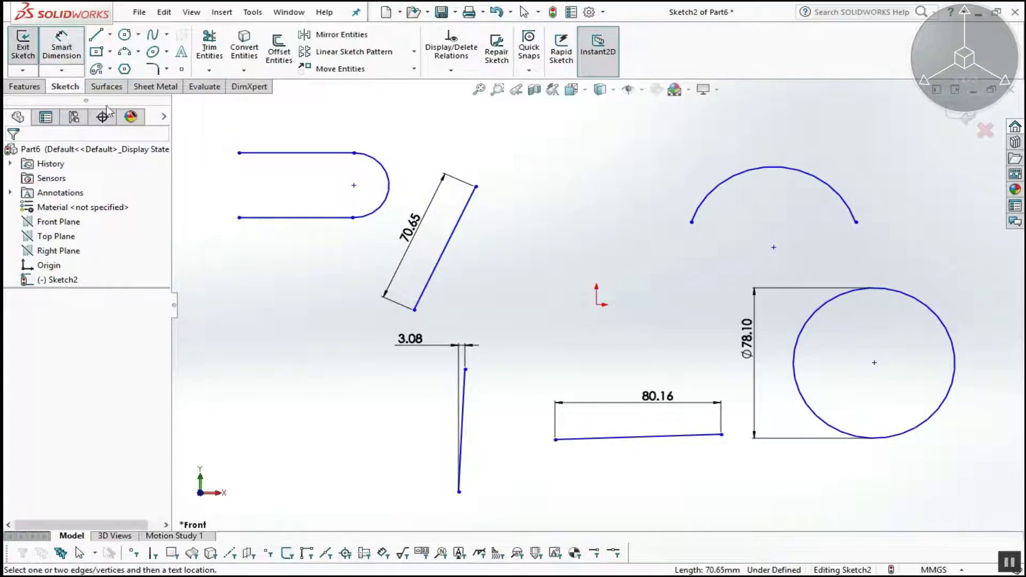
pyautogui.click(498, 236)
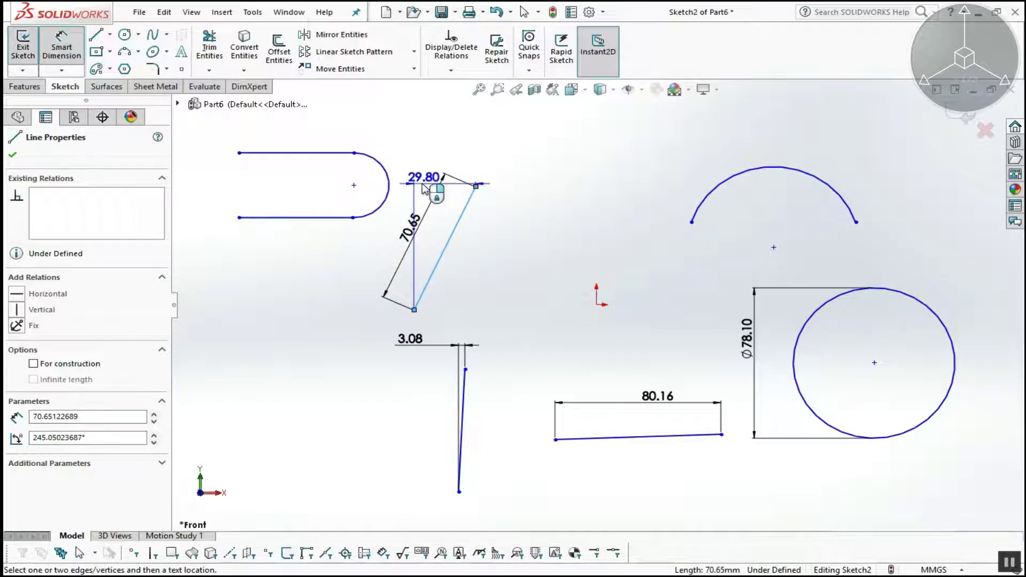
pyautogui.press('Escape')
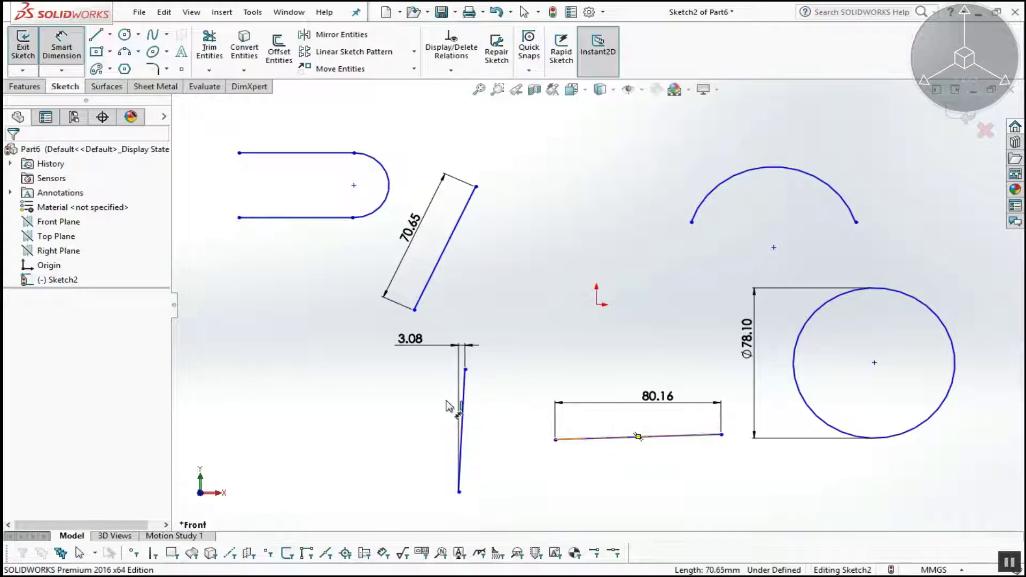
pyautogui.press('Escape')
pyautogui.click(62, 70)
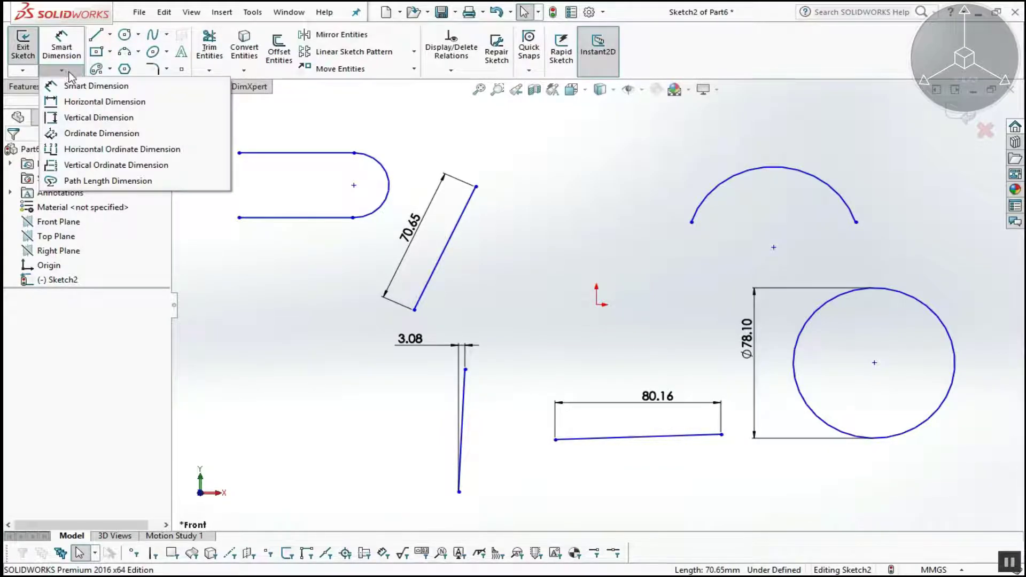
# Add a 2.74 vertical dimension for the sloped bottom line's rise, placed left of it.
pyautogui.click(78, 121)
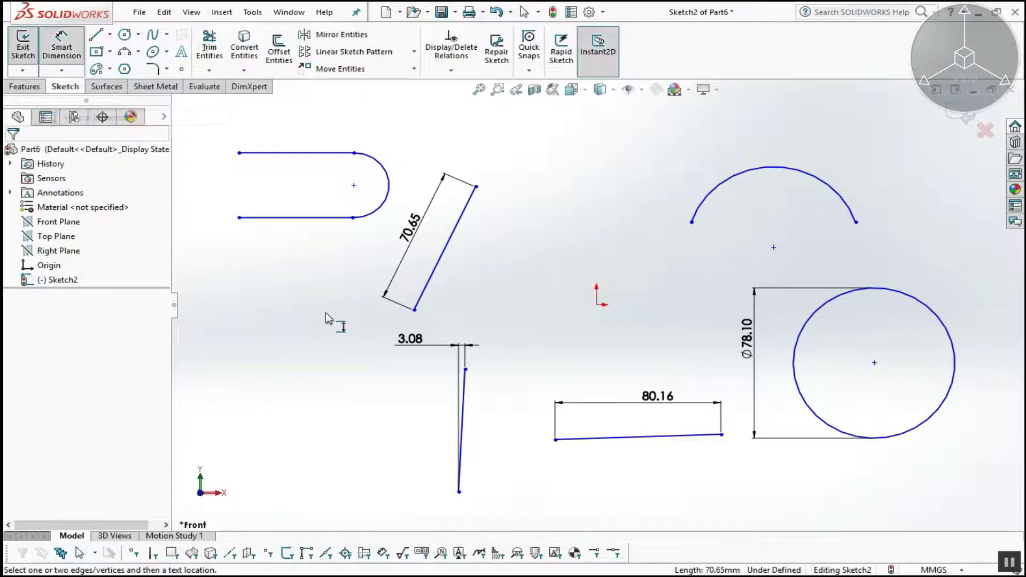
pyautogui.click(614, 445)
pyautogui.click(488, 427)
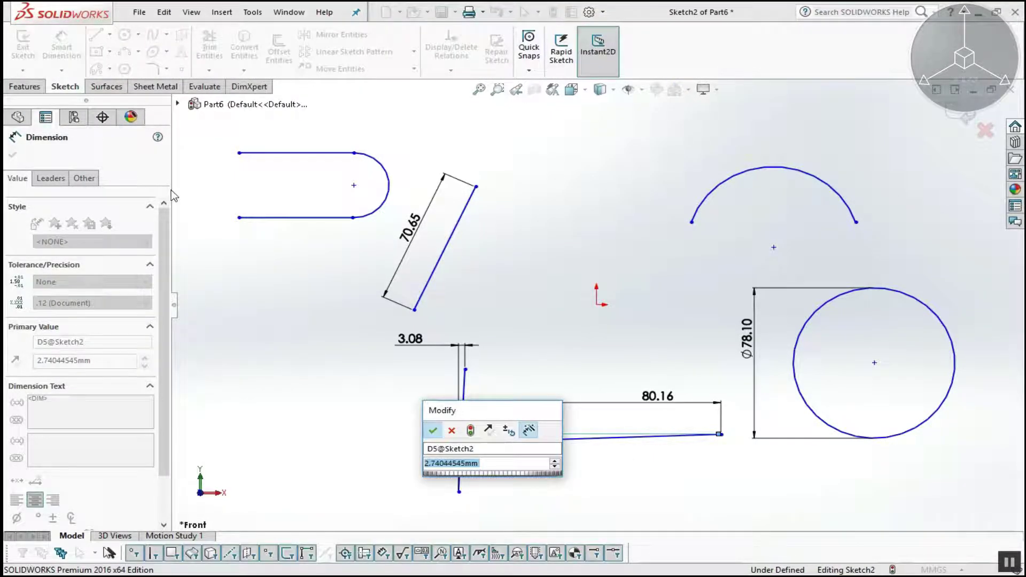
pyautogui.press('Return')
pyautogui.click(62, 70)
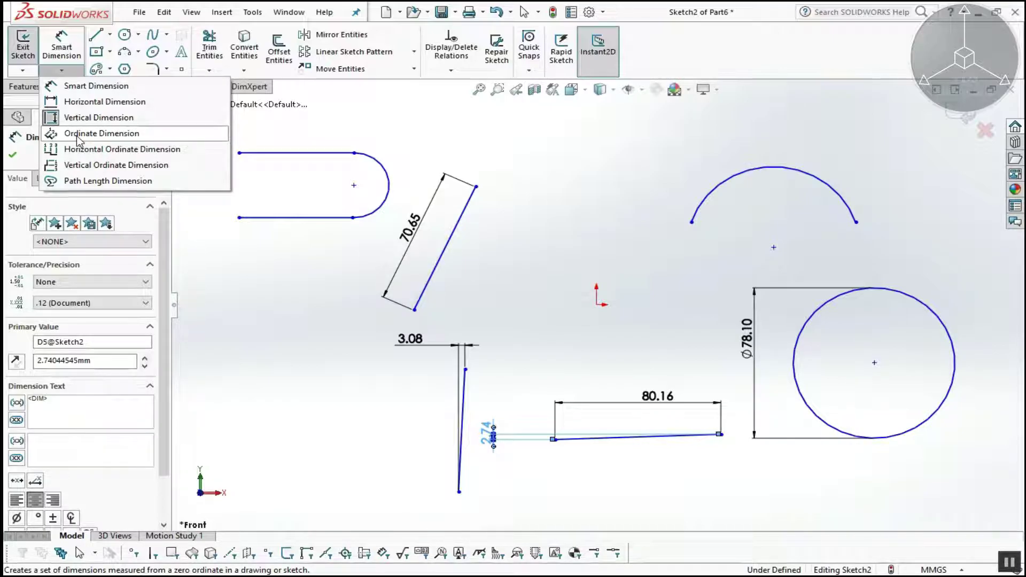
pyautogui.click(381, 243)
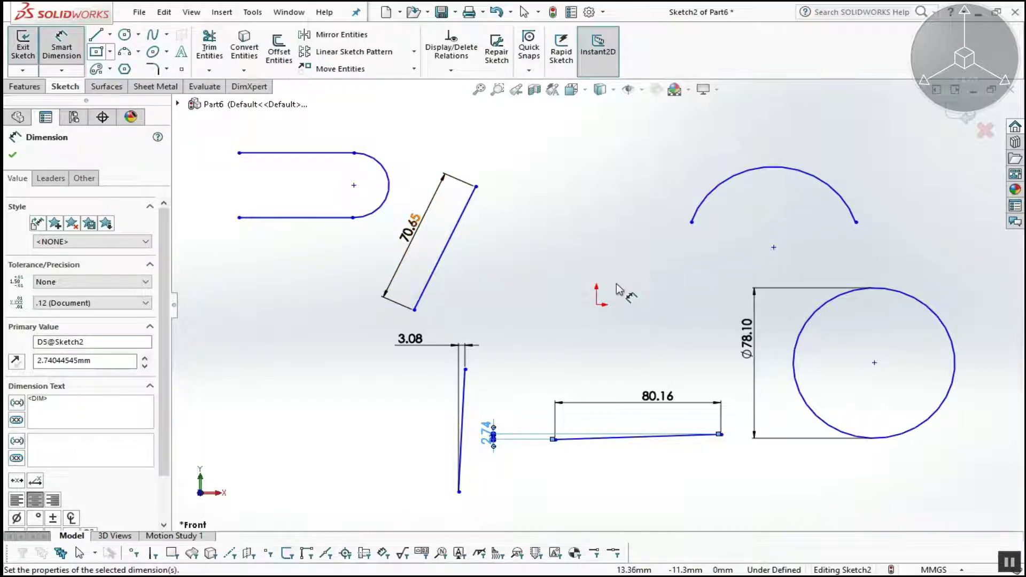
pyautogui.scroll(2, 617, 283)
pyautogui.scroll(-1, 617, 283)
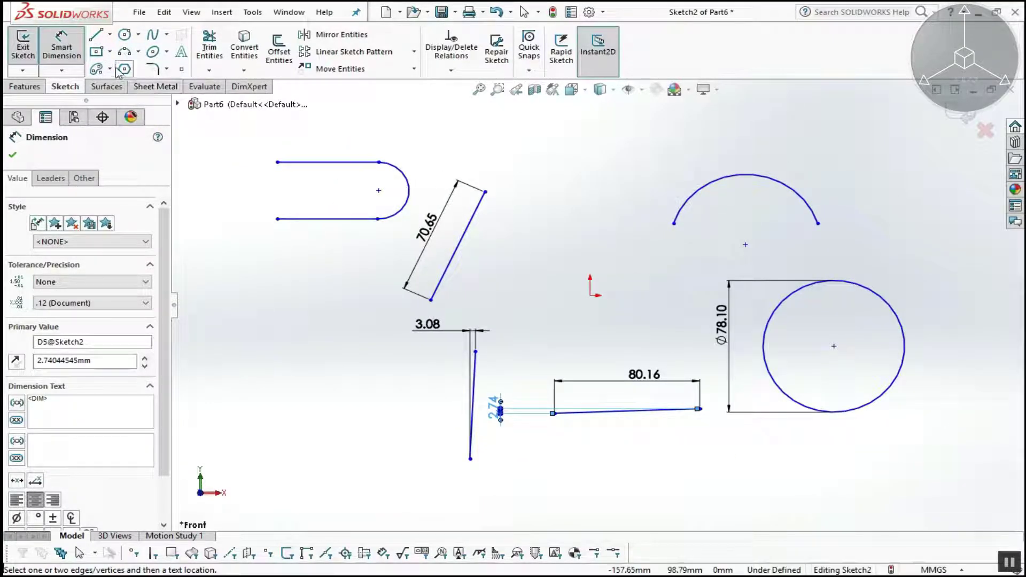
pyautogui.click(96, 34)
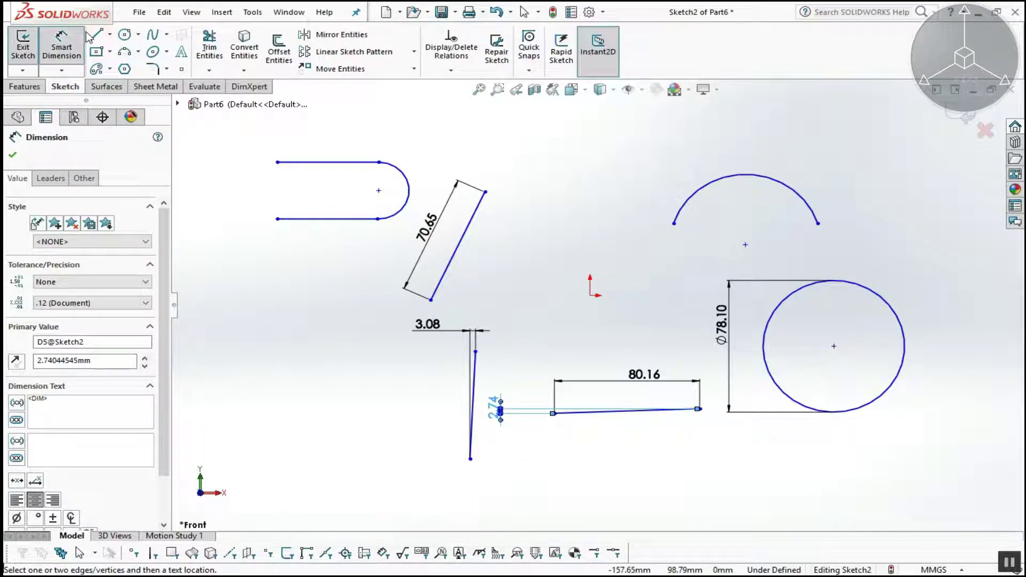
# Draw a closed ten-segment stepped outline in the sketch's lower-left area.
pyautogui.click(219, 408)
pyautogui.click(260, 409)
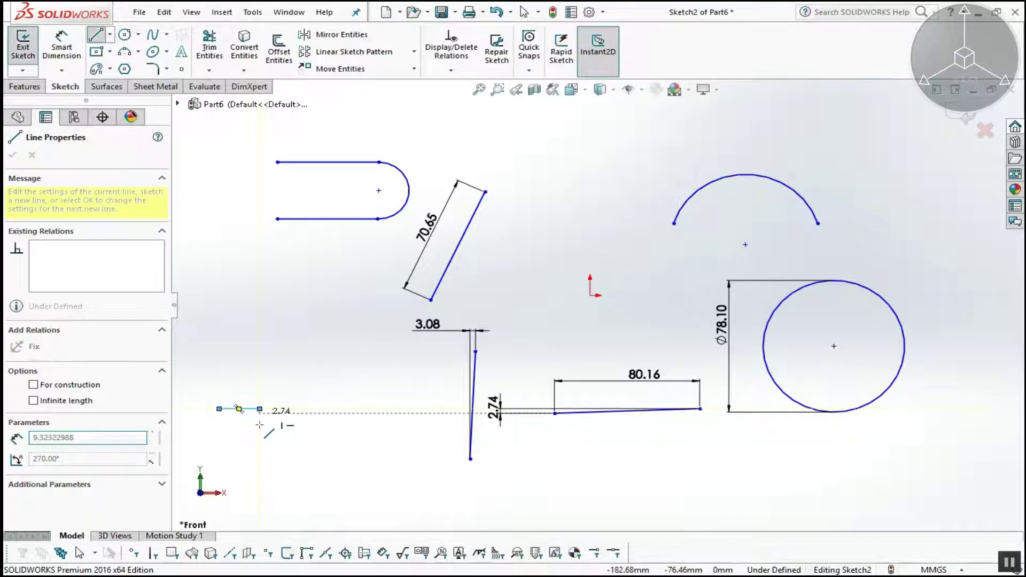
pyautogui.click(295, 424)
pyautogui.click(317, 440)
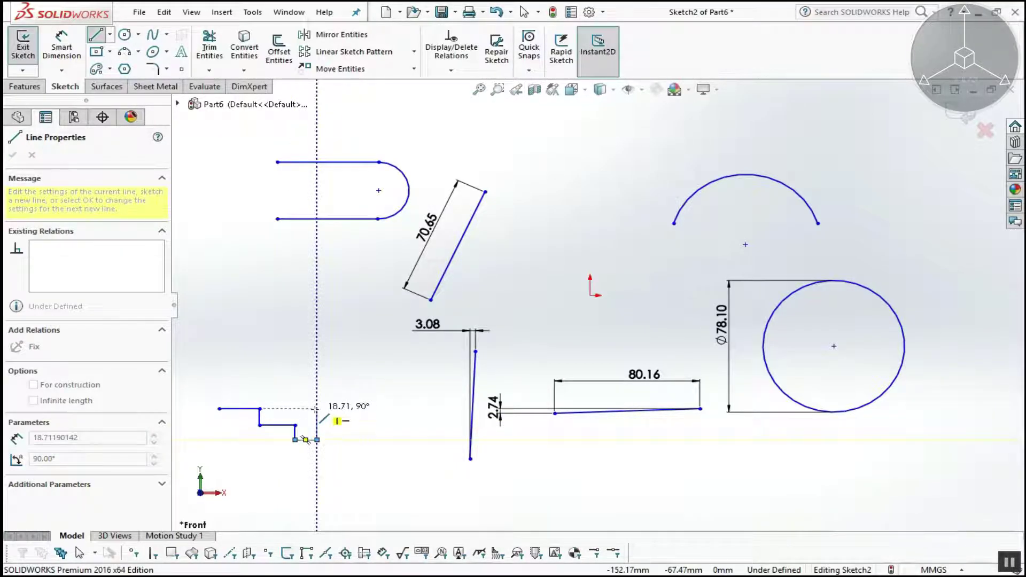
pyautogui.click(317, 409)
pyautogui.click(343, 409)
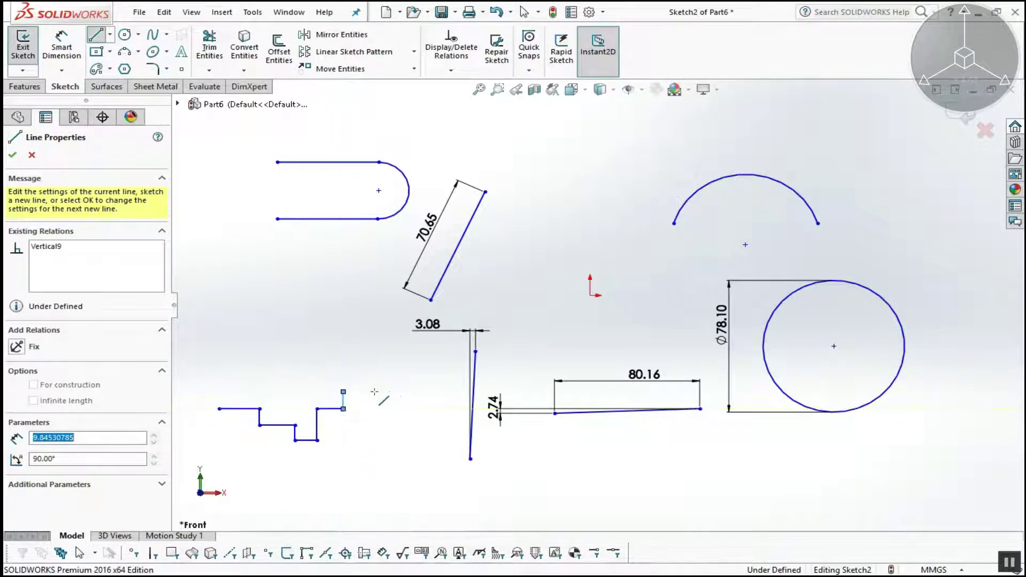
pyautogui.click(343, 392)
pyautogui.click(387, 392)
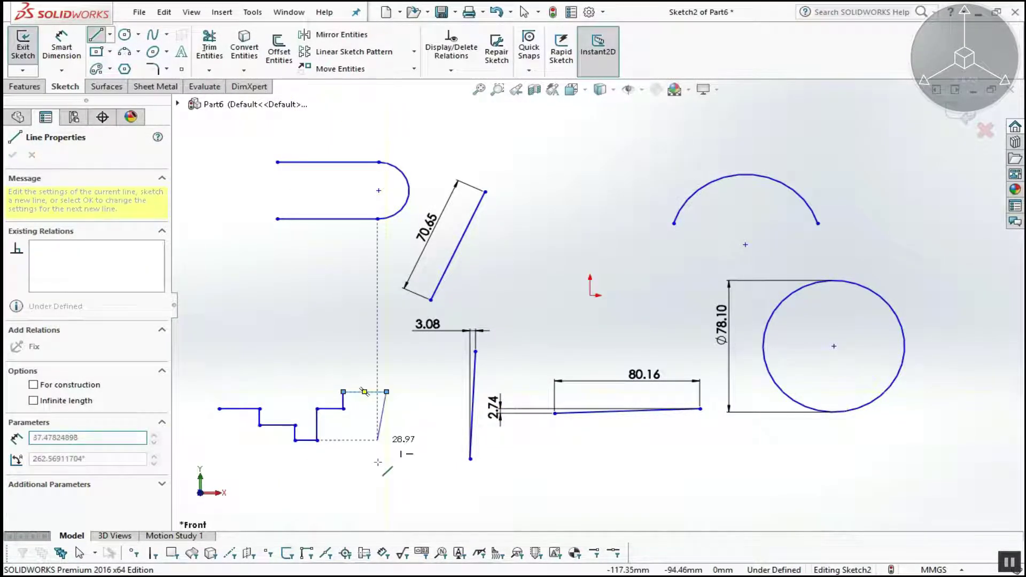
pyautogui.click(386, 487)
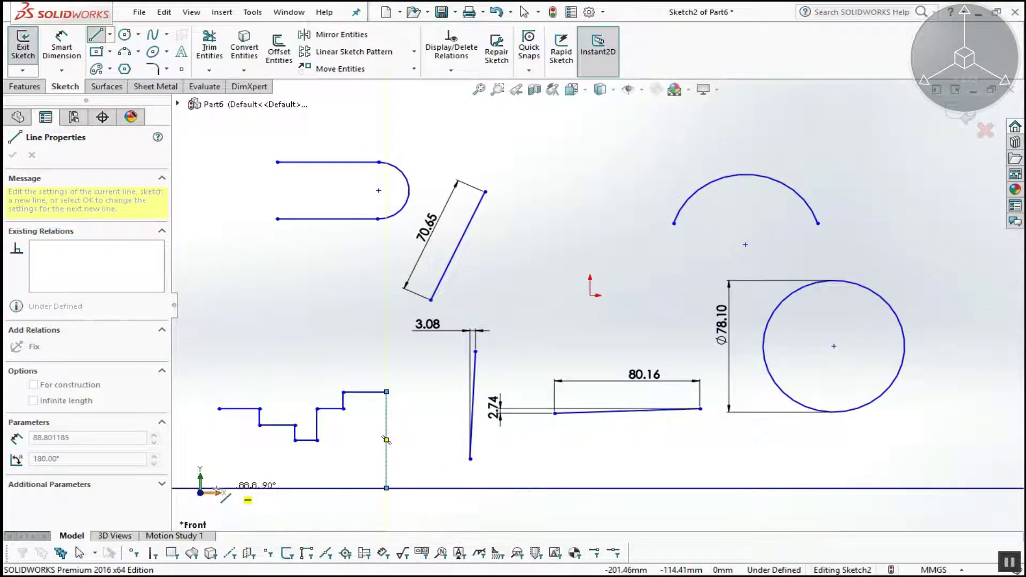
pyautogui.click(219, 487)
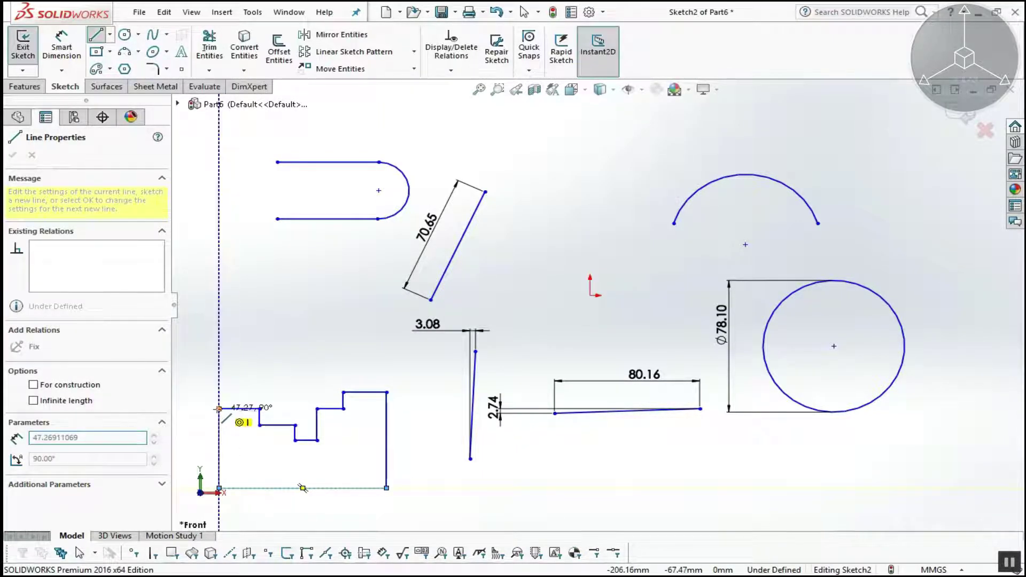
pyautogui.click(219, 408)
pyautogui.press('Escape')
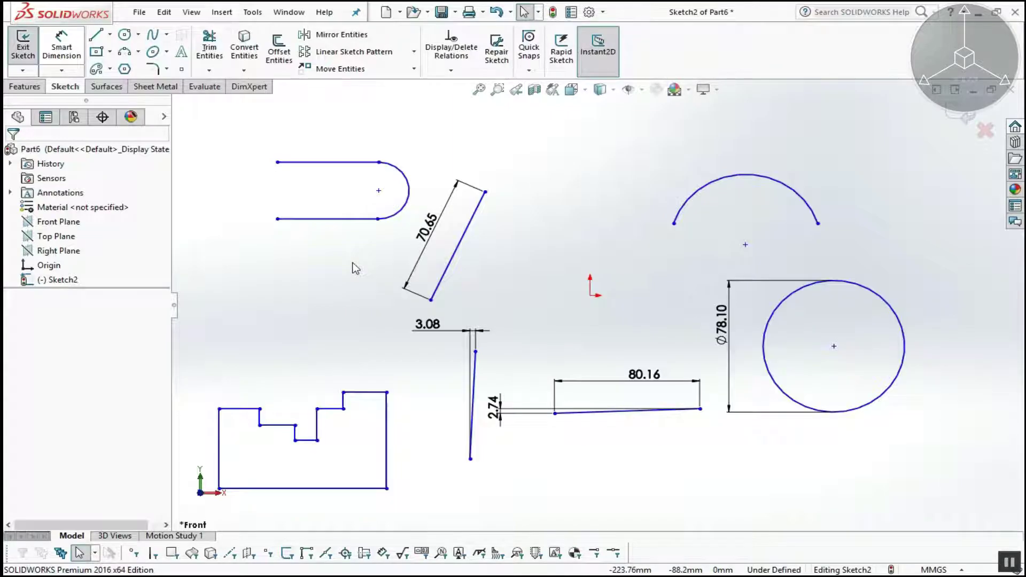
# Set the zero ordinate base at the profile's top-left corner, placed above the profile.
pyautogui.press('f')
pyautogui.click(60, 71)
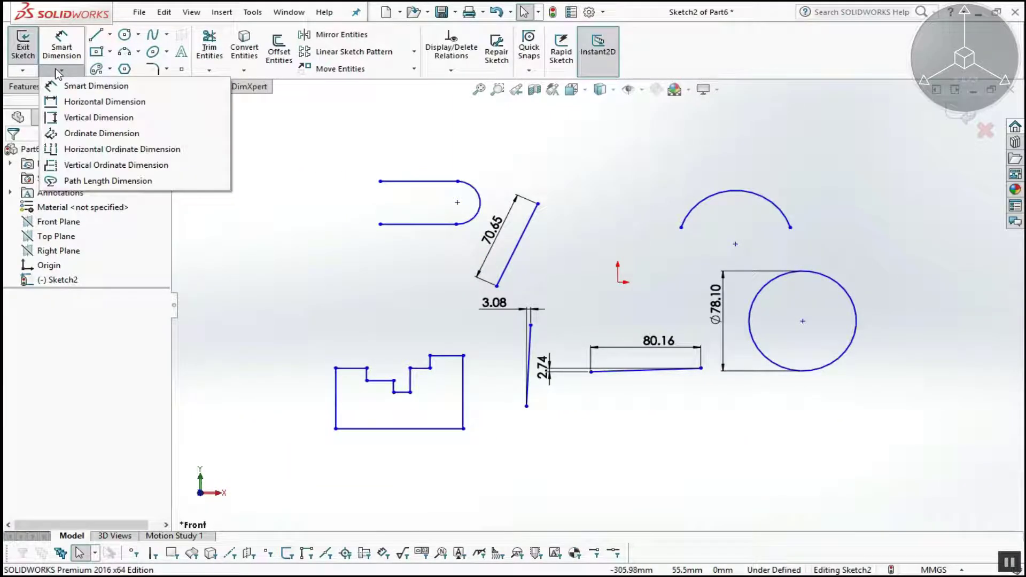
pyautogui.click(83, 137)
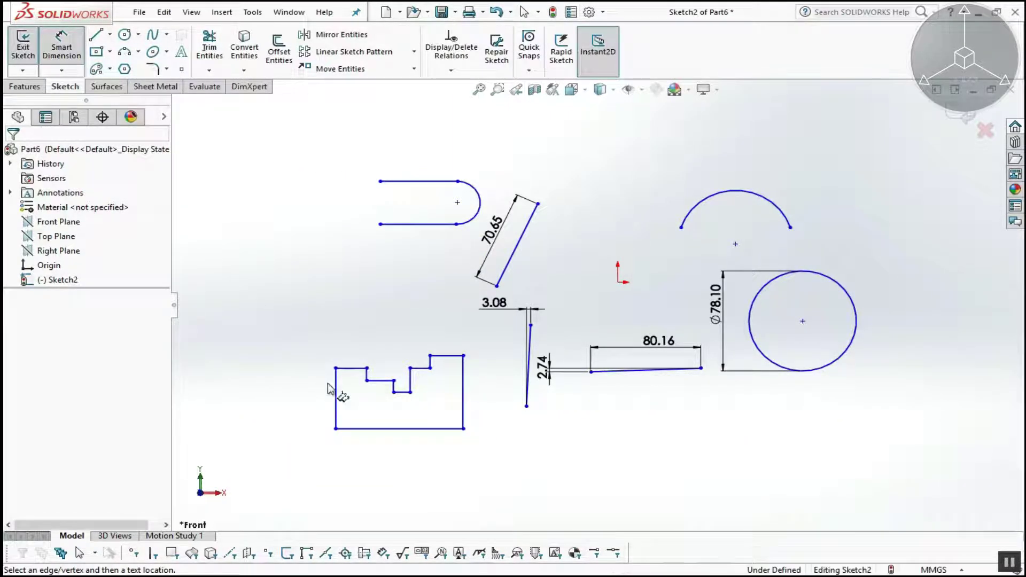
pyautogui.click(336, 369)
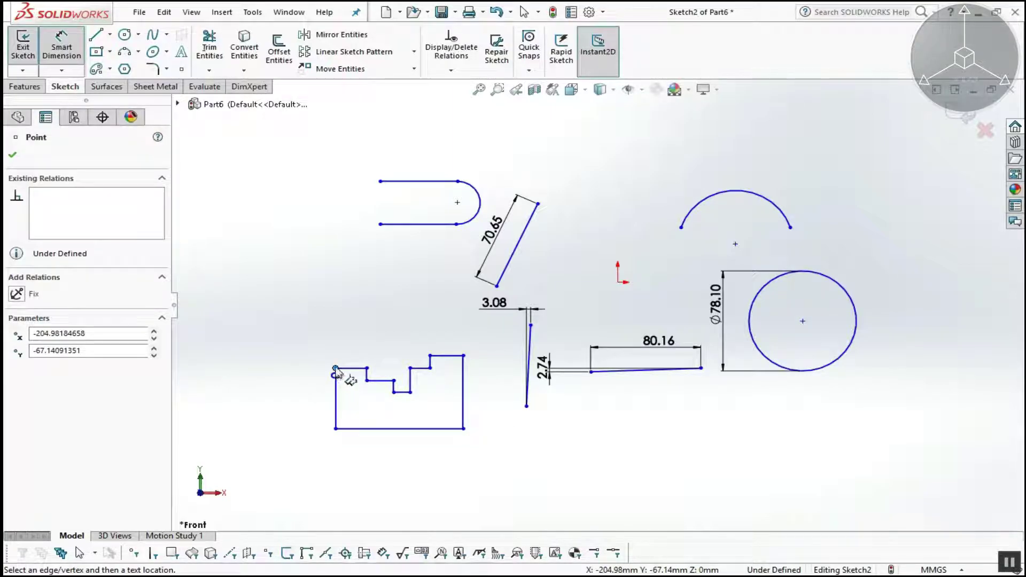
pyautogui.click(345, 324)
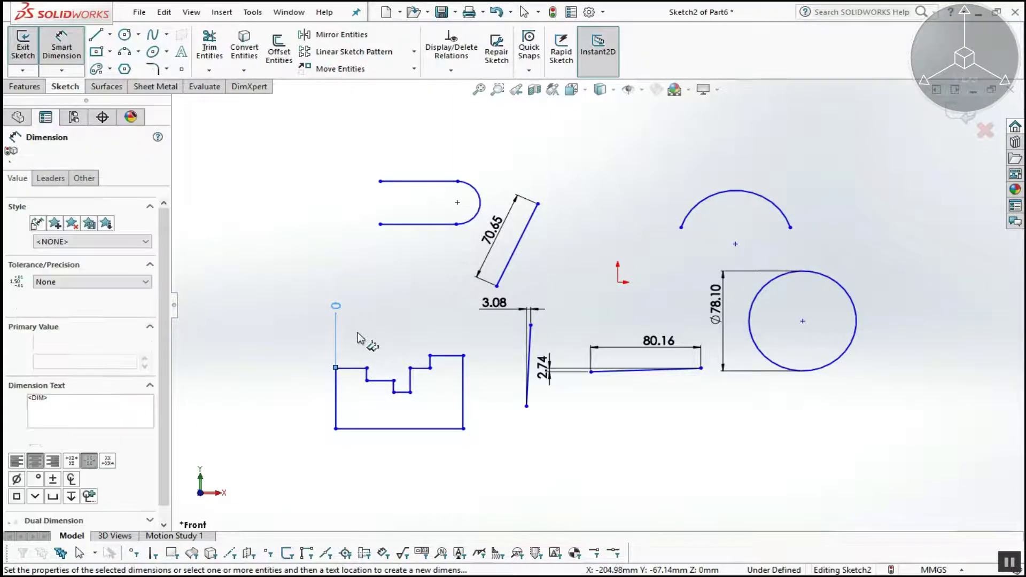
pyautogui.scroll(-2, 369, 369)
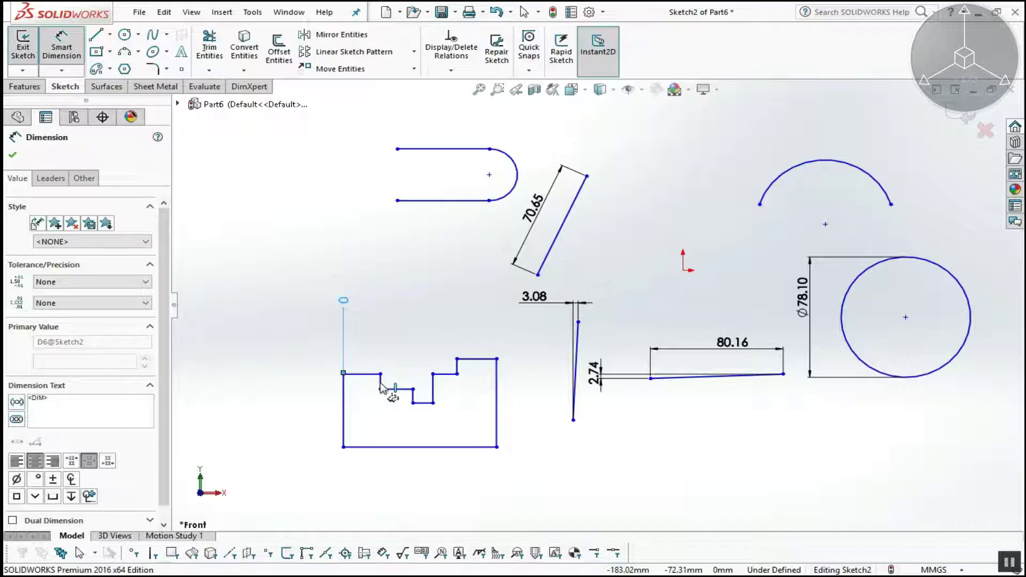
# Add ordinates 22.30, 41.86, 53.98, 68.46 and 92.32 at the step corners, then lower the row.
pyautogui.click(380, 388)
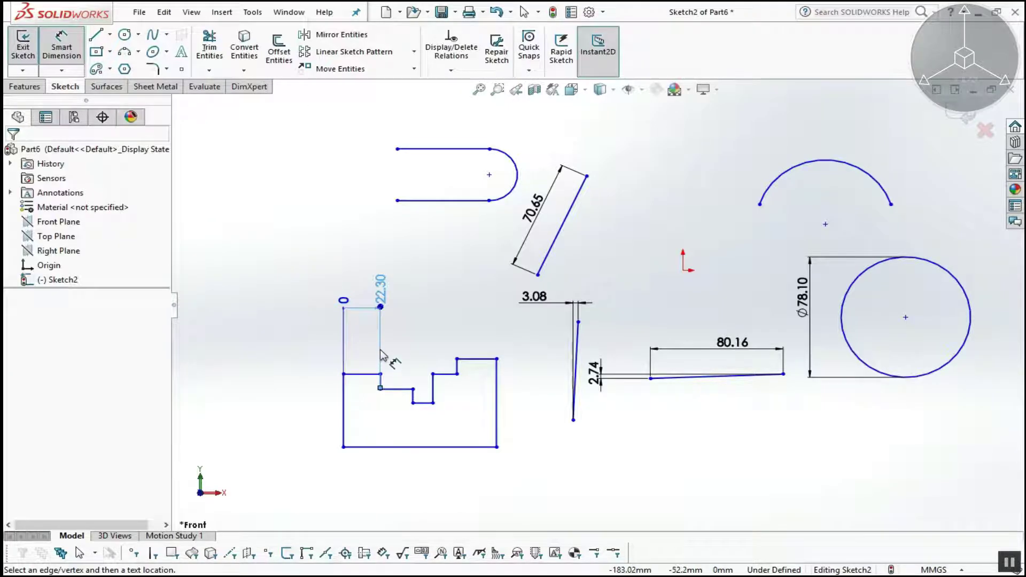
pyautogui.click(413, 401)
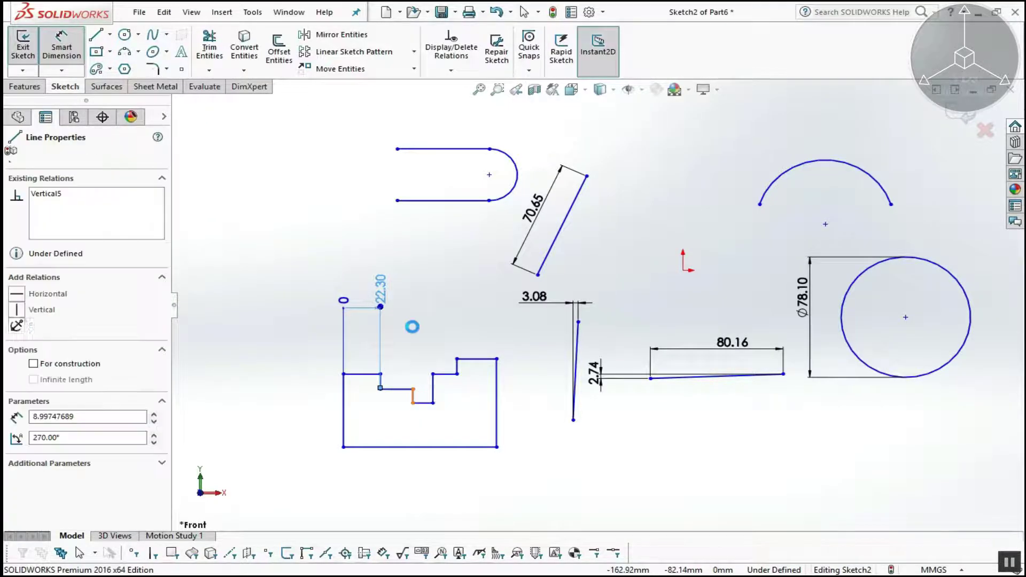
pyautogui.click(434, 386)
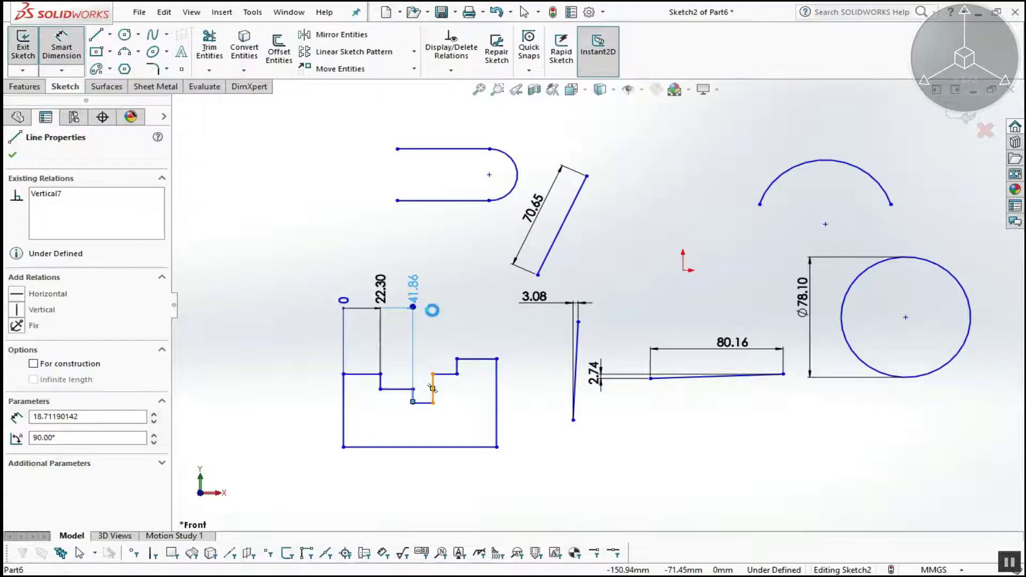
pyautogui.click(458, 366)
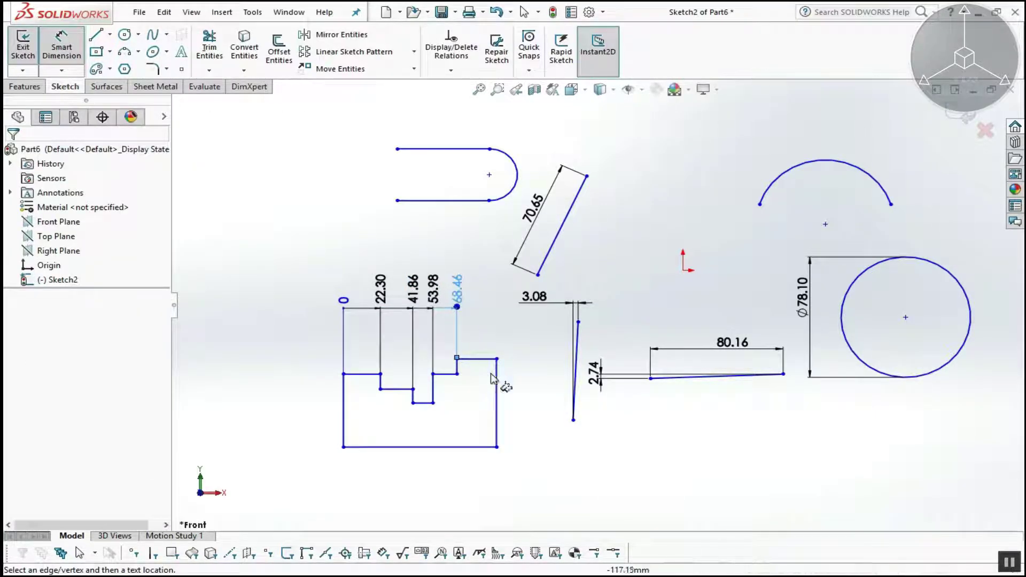
pyautogui.click(497, 403)
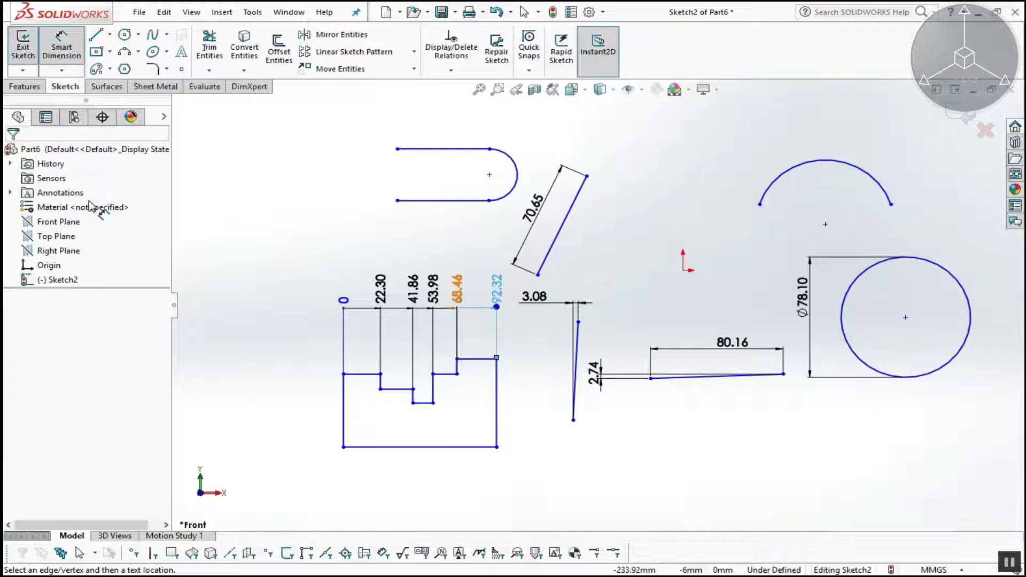
pyautogui.press('Escape')
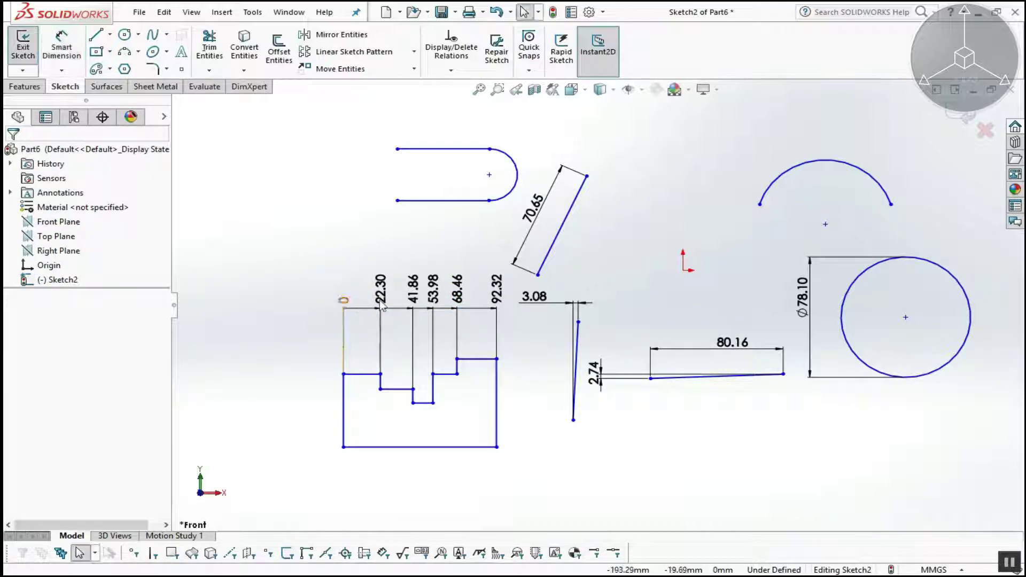
pyautogui.press('z')
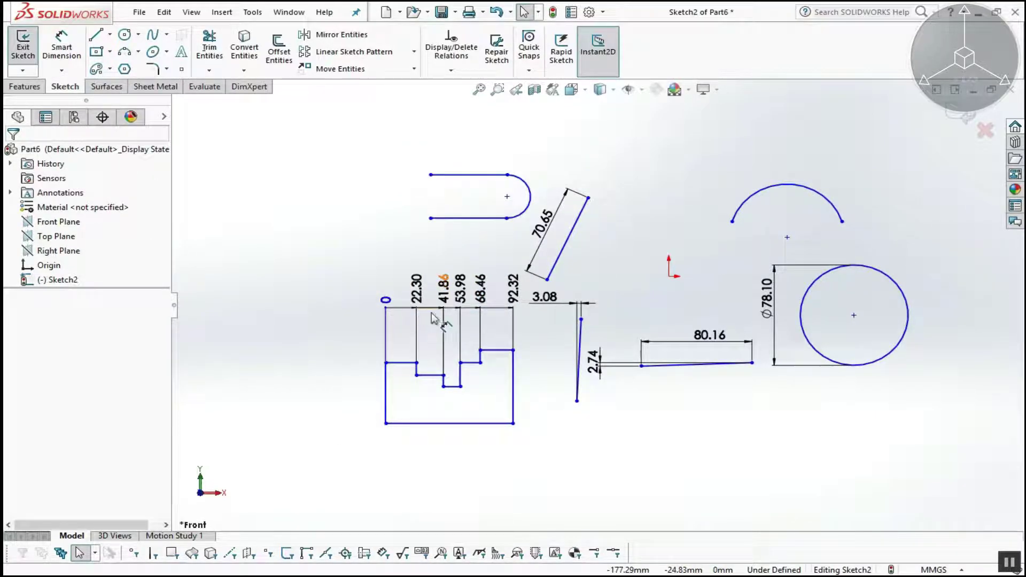
pyautogui.moveTo(449, 287); pyautogui.dragTo(442, 312)
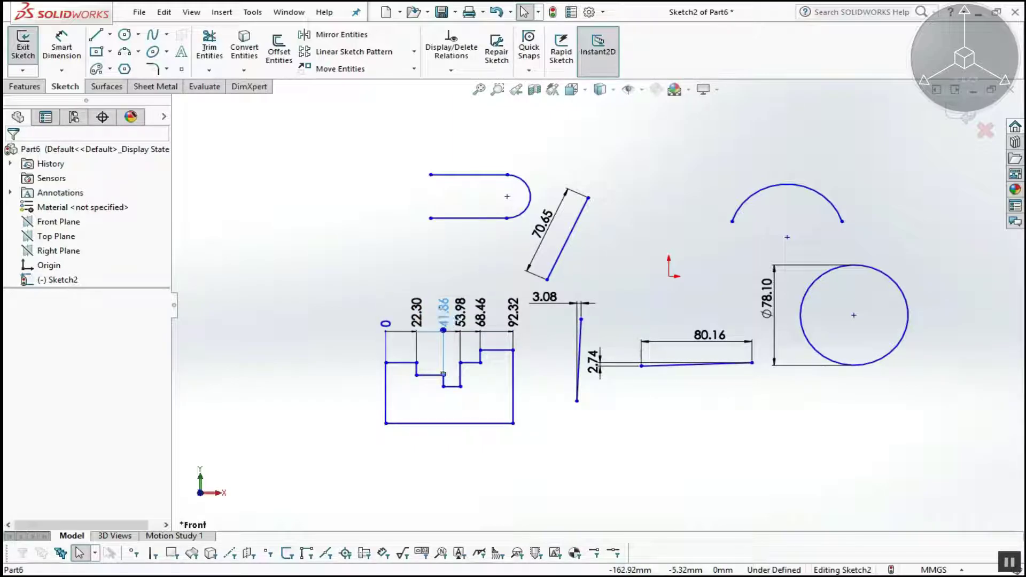
pyautogui.click(61, 70)
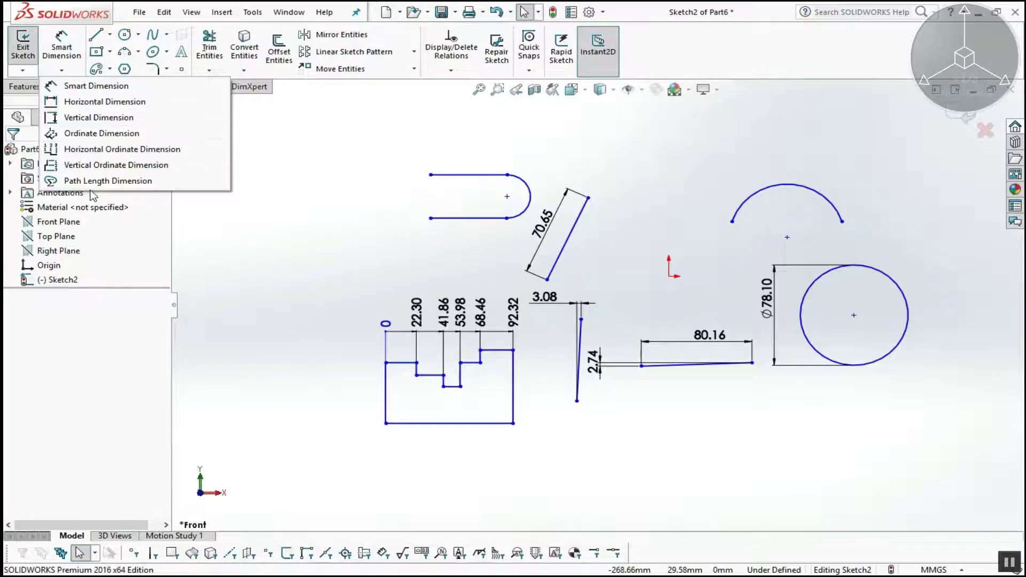
# Add a 164.58 Path Length dimension along the slot's top line, arc and bottom line.
pyautogui.click(414, 259)
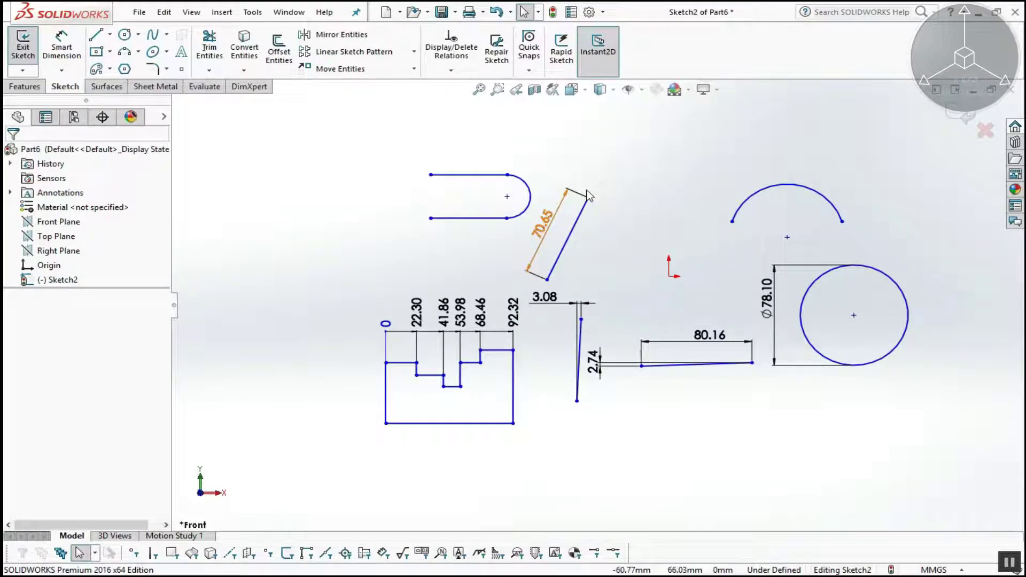
pyautogui.scroll(-1, 588, 196)
pyautogui.scroll(-2, 572, 198)
pyautogui.scroll(-2, 428, 213)
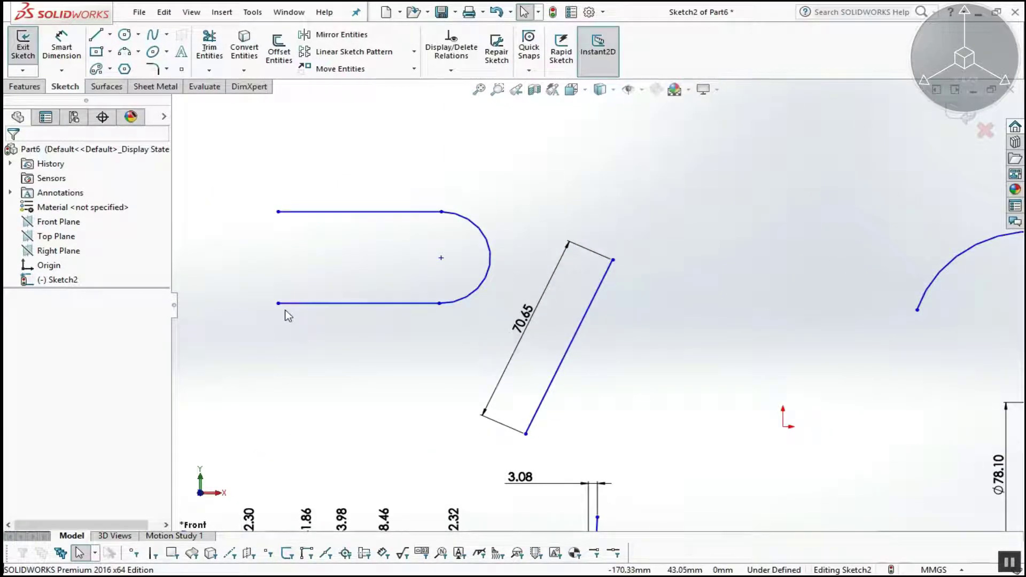
pyautogui.click(62, 70)
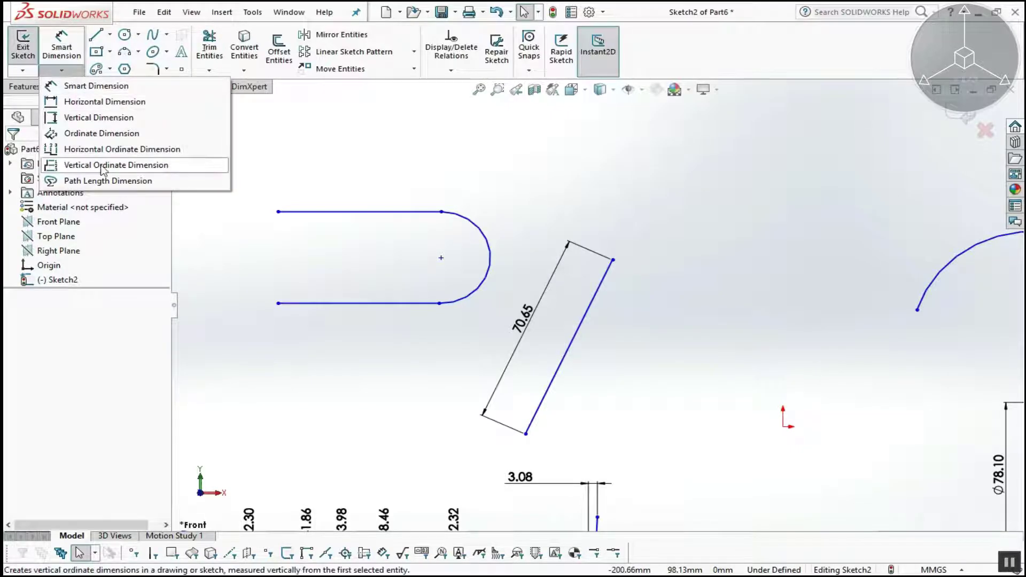
pyautogui.click(128, 179)
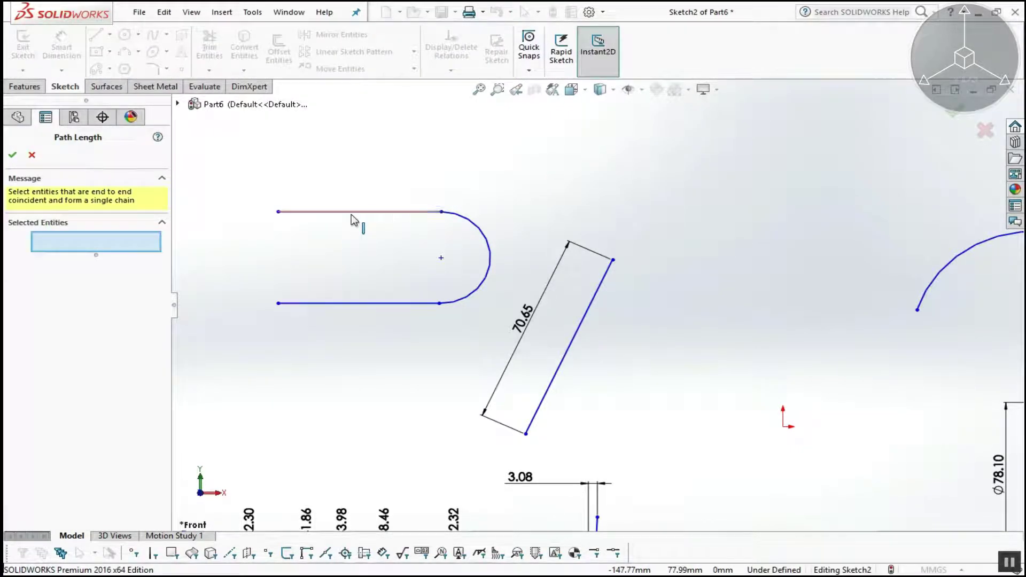
pyautogui.click(370, 218)
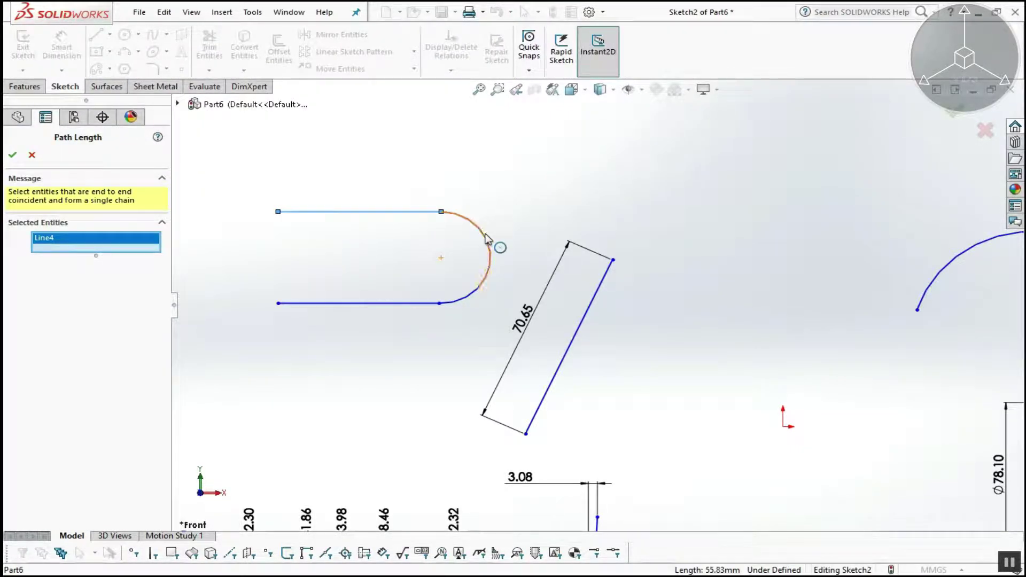
pyautogui.click(383, 309)
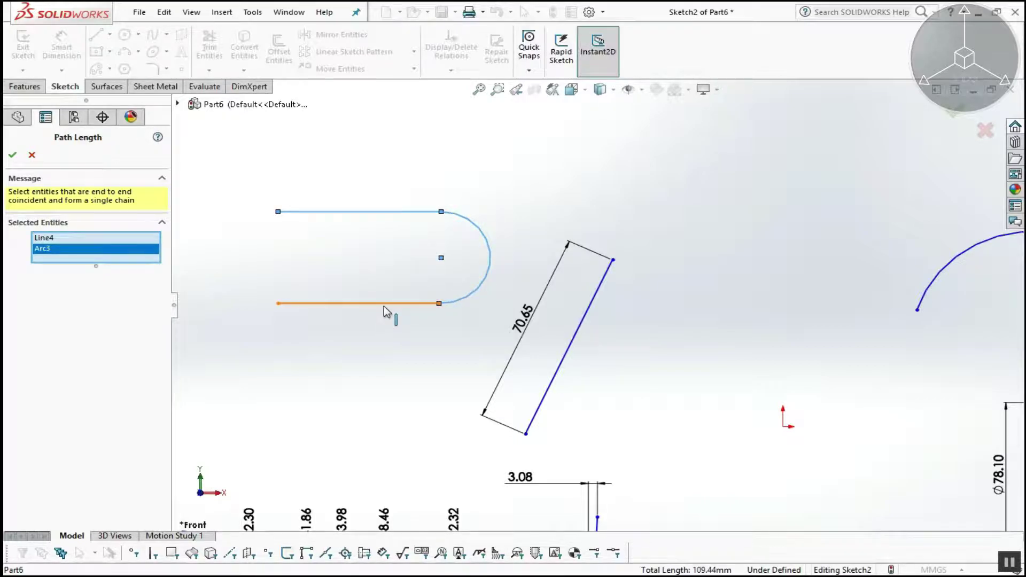
pyautogui.click(13, 155)
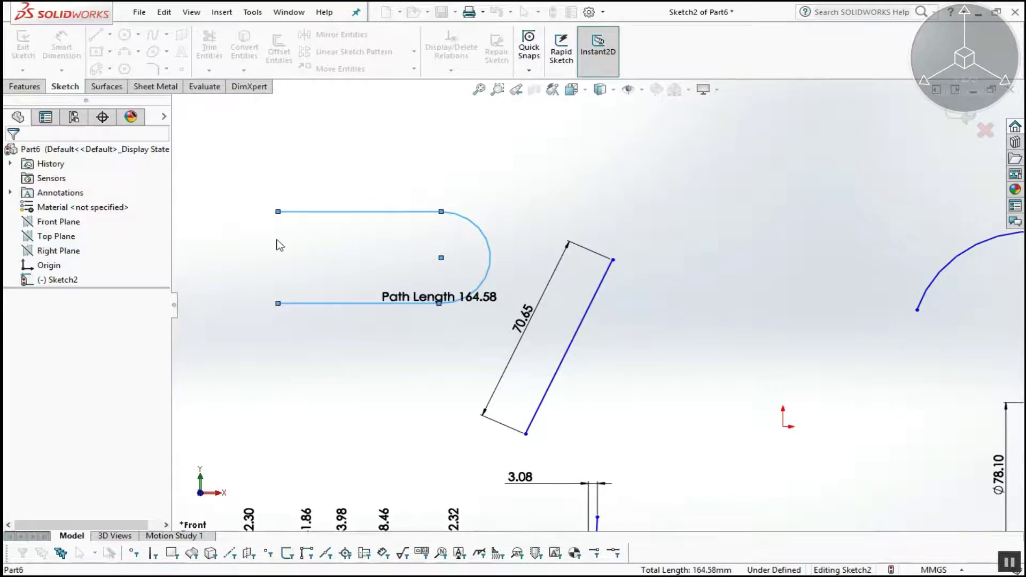
pyautogui.click(298, 265)
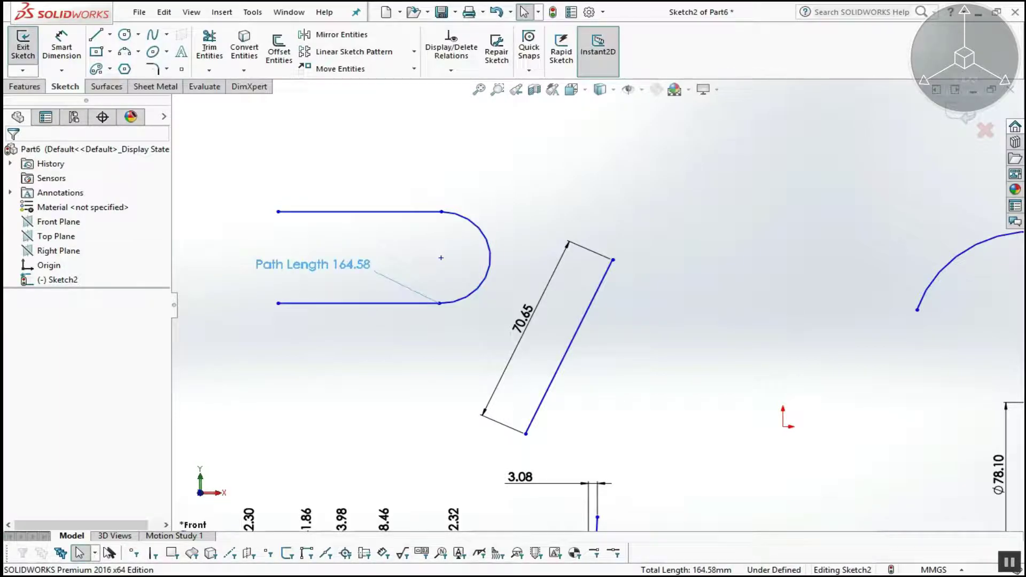
pyautogui.click(378, 361)
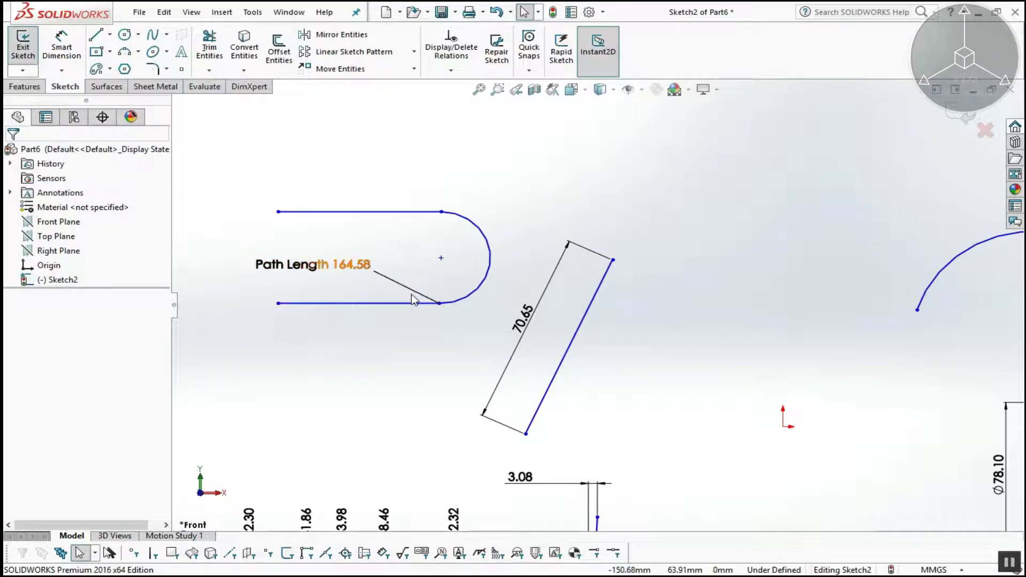
pyautogui.press('f')
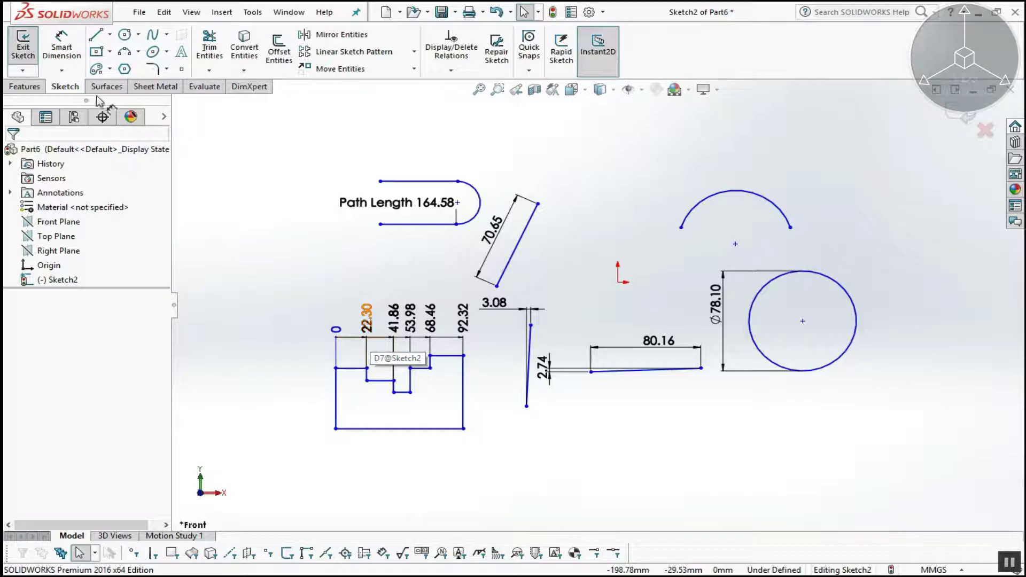
# Dimension the upper arc's length between its endpoints as 105.24, placed above it.
pyautogui.click(61, 71)
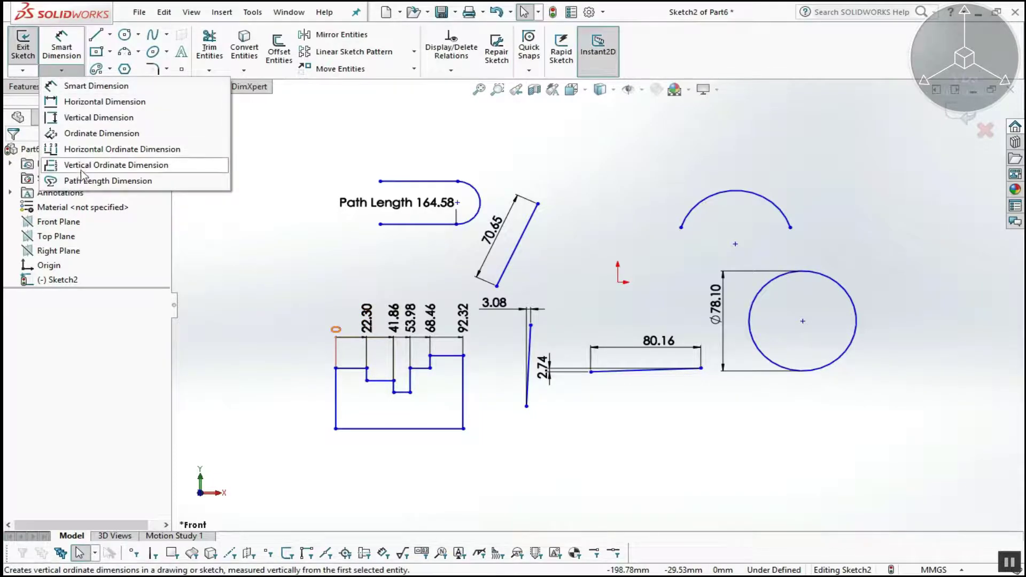
pyautogui.click(57, 45)
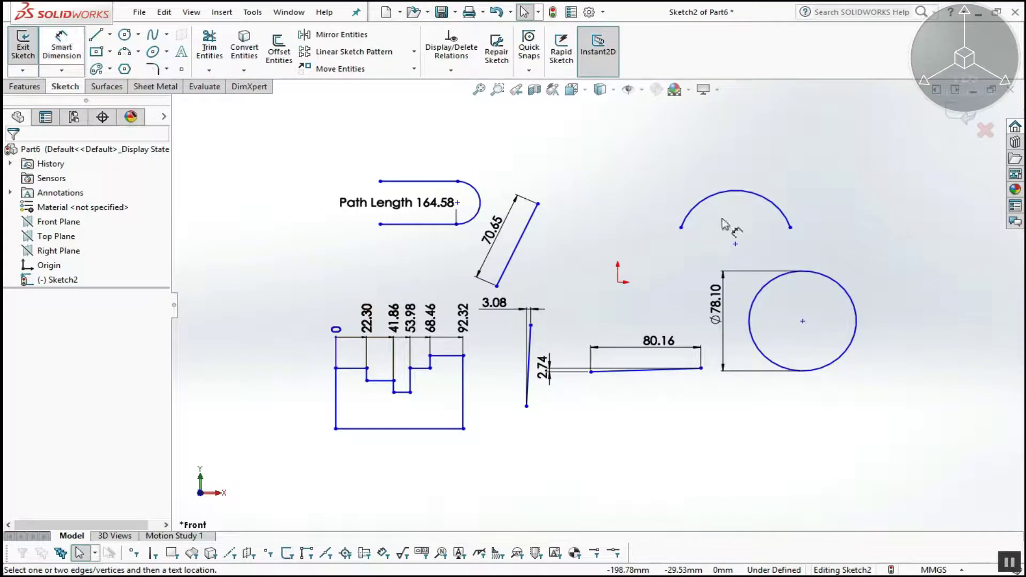
pyautogui.click(763, 202)
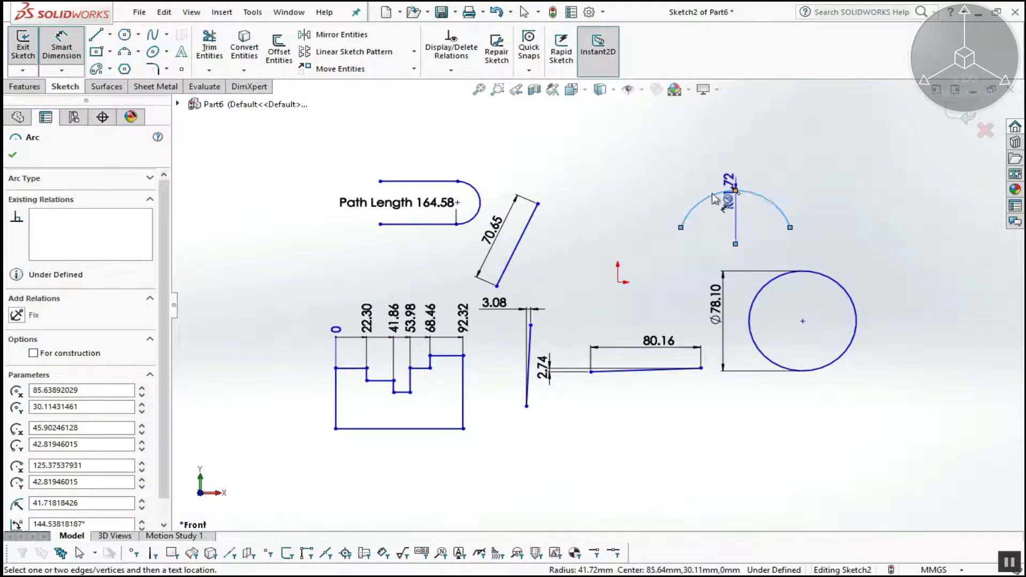
pyautogui.click(681, 228)
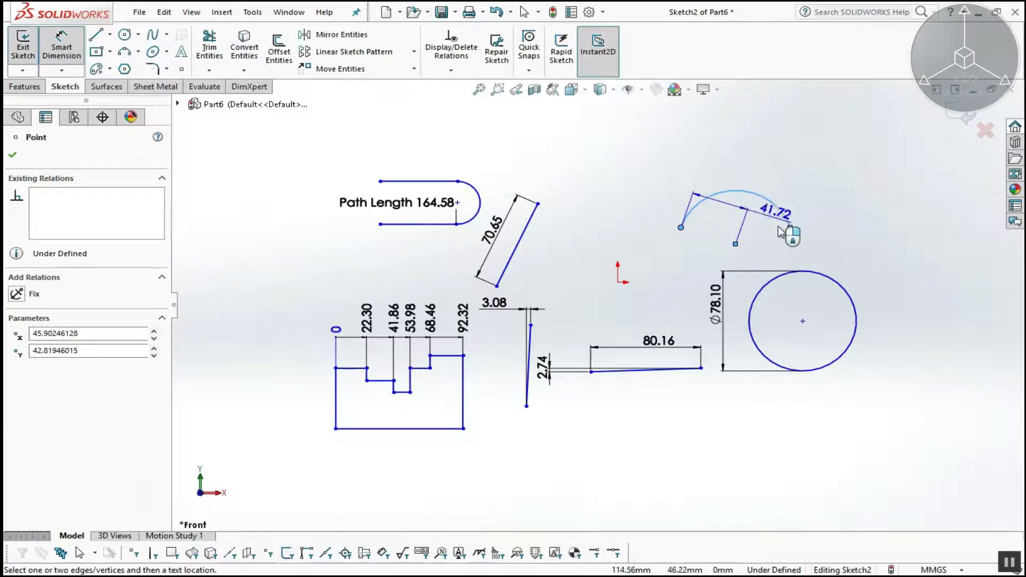
pyautogui.click(790, 227)
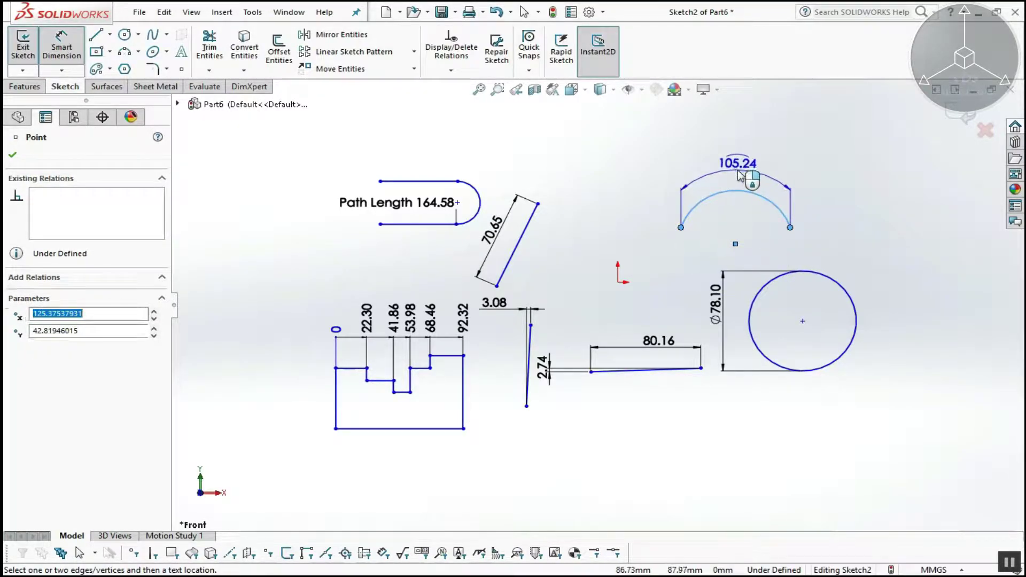
pyautogui.click(714, 197)
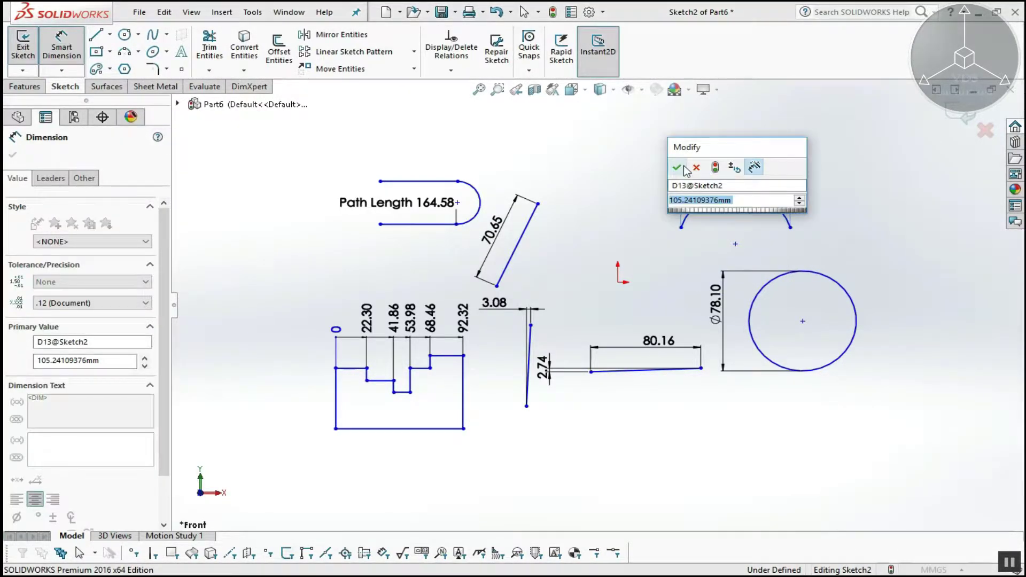
pyautogui.press('Return')
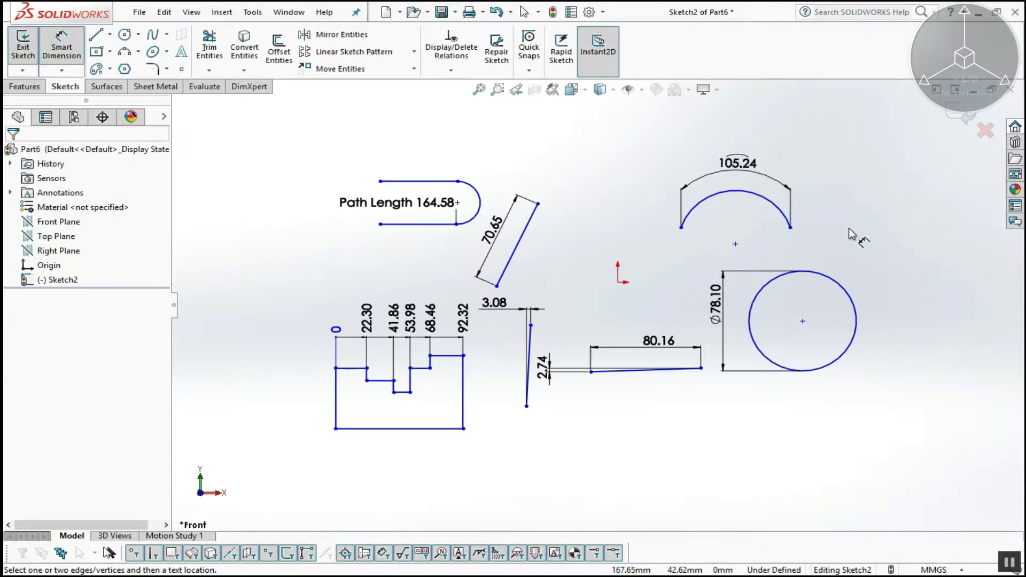